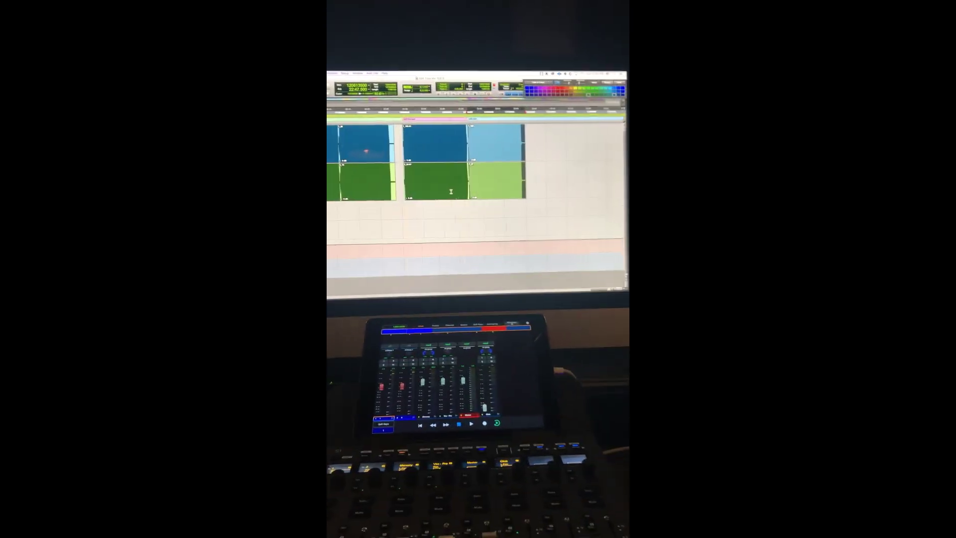
# Step: Zoom out and audition the first take pair, 2_84-01
pyautogui.click(450, 192)
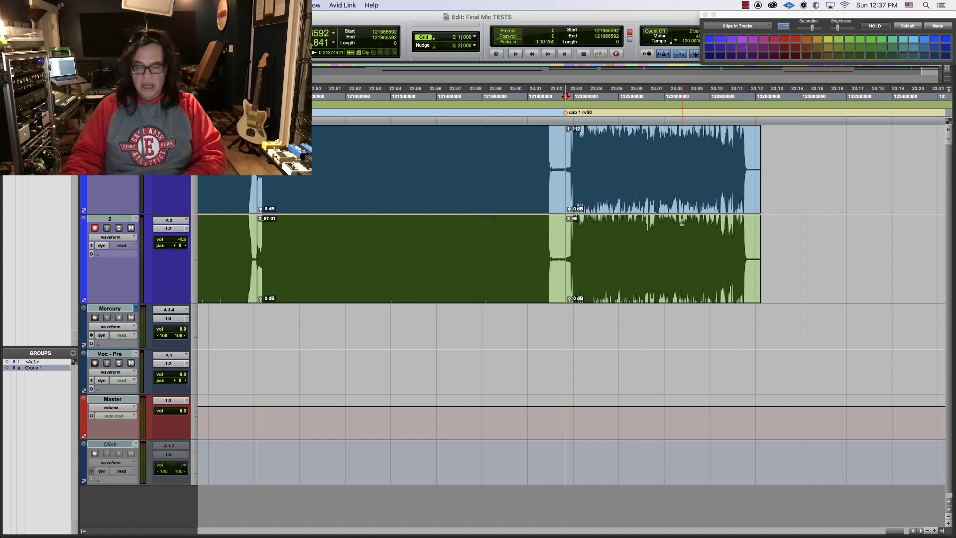
pyautogui.press('super+bracketleft')
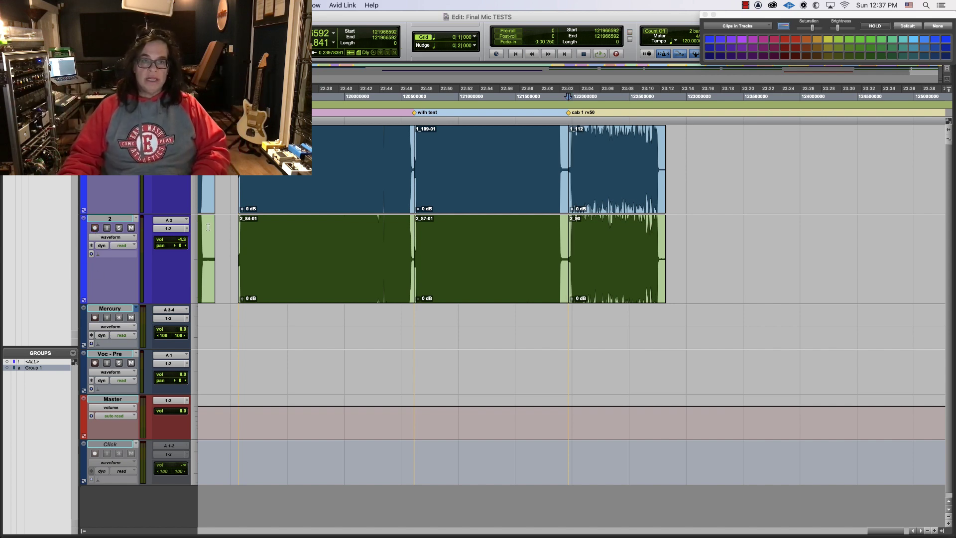
pyautogui.doubleClick(301, 210)
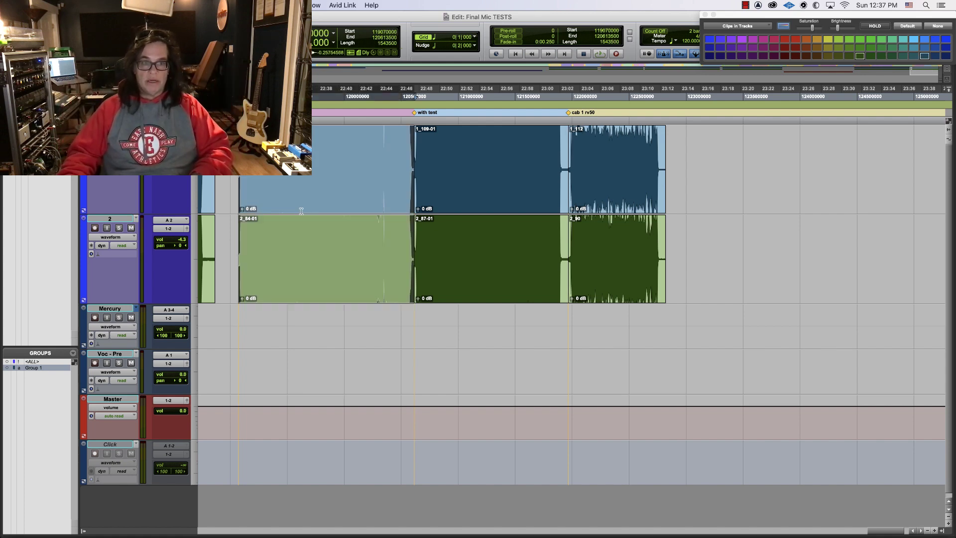
pyautogui.press('space')
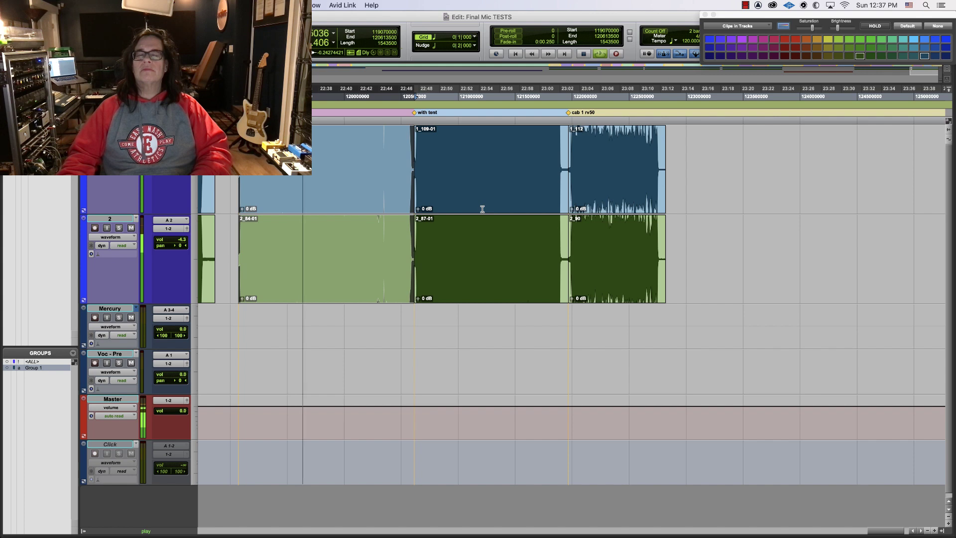
pyautogui.press('space')
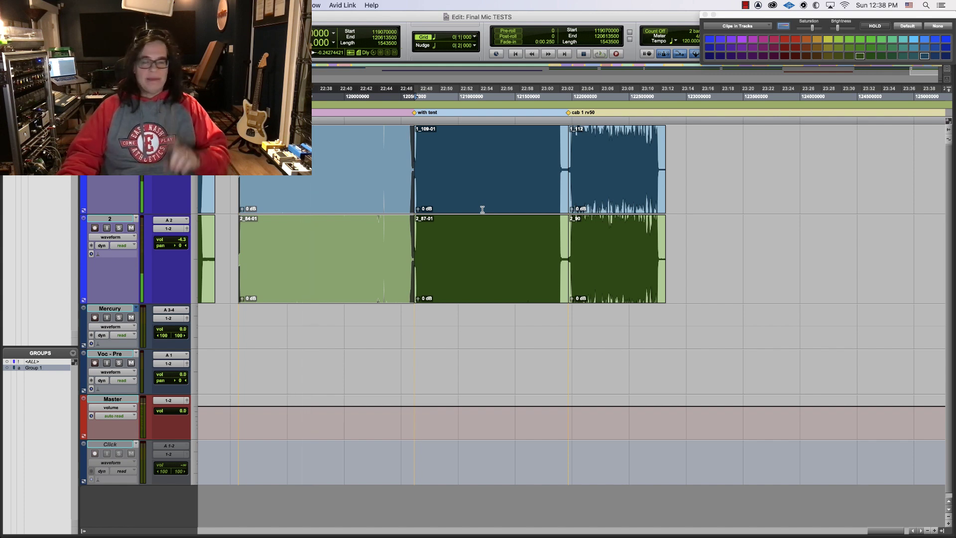
# Step: Audition the 1_109-01 and 2_87-01 pair, set the insertion point near 23:12, and show the Mix window
pyautogui.press('Tab')
pyautogui.hotkey('shift', 'Tab')
pyautogui.press('space')
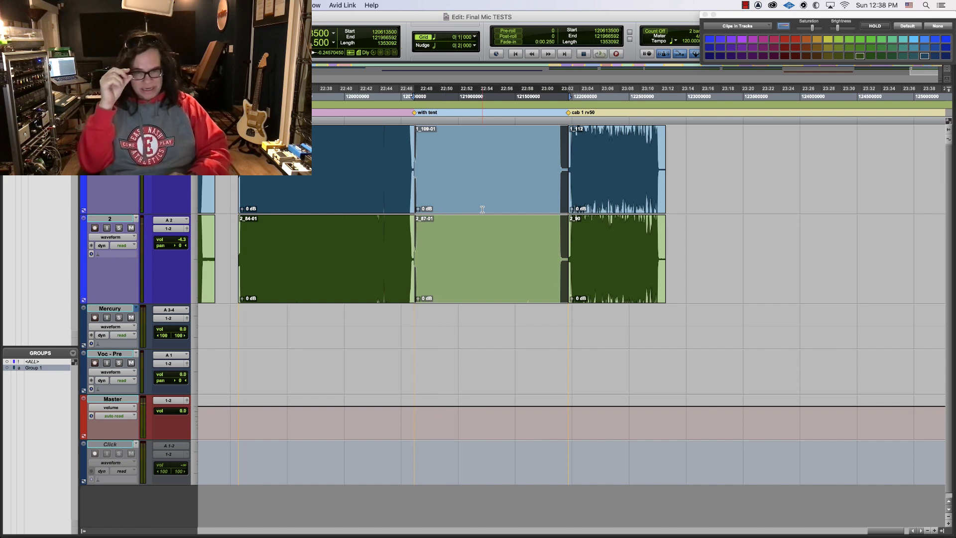
pyautogui.press('space')
pyautogui.doubleClick(342, 222)
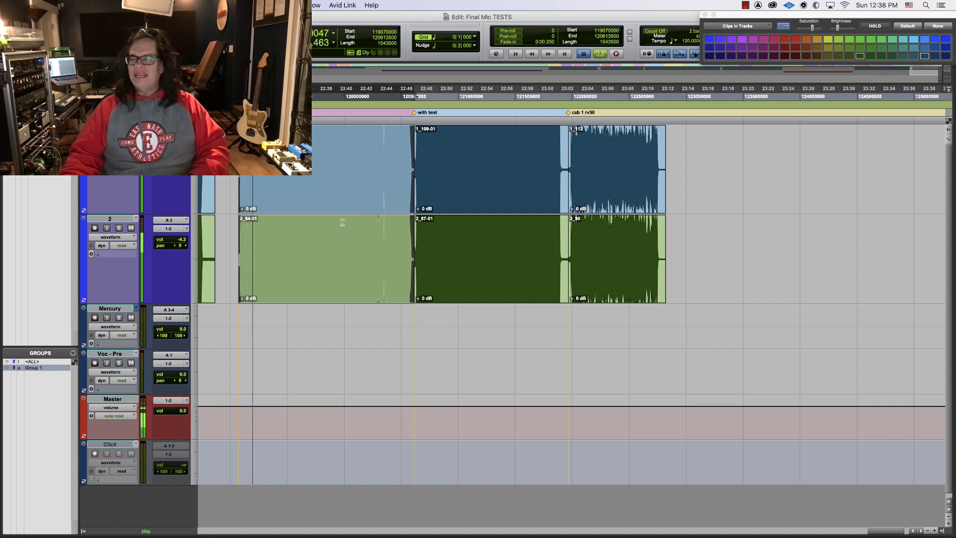
pyautogui.press('space')
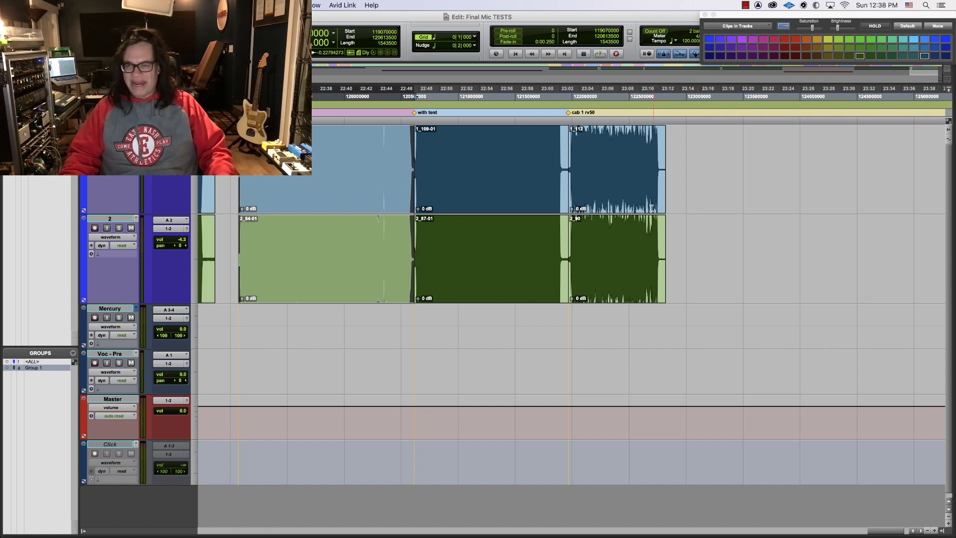
pyautogui.click(668, 204)
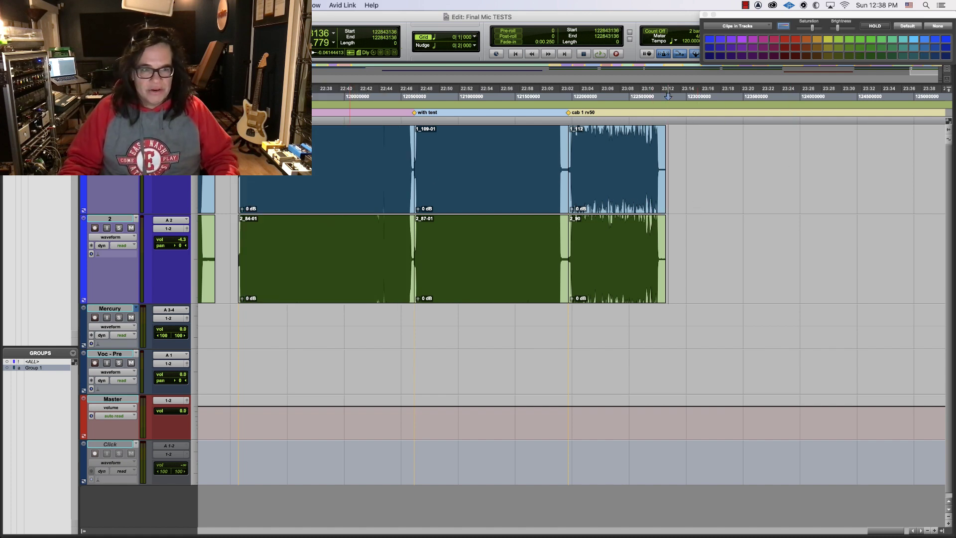
pyautogui.press('super+equal')
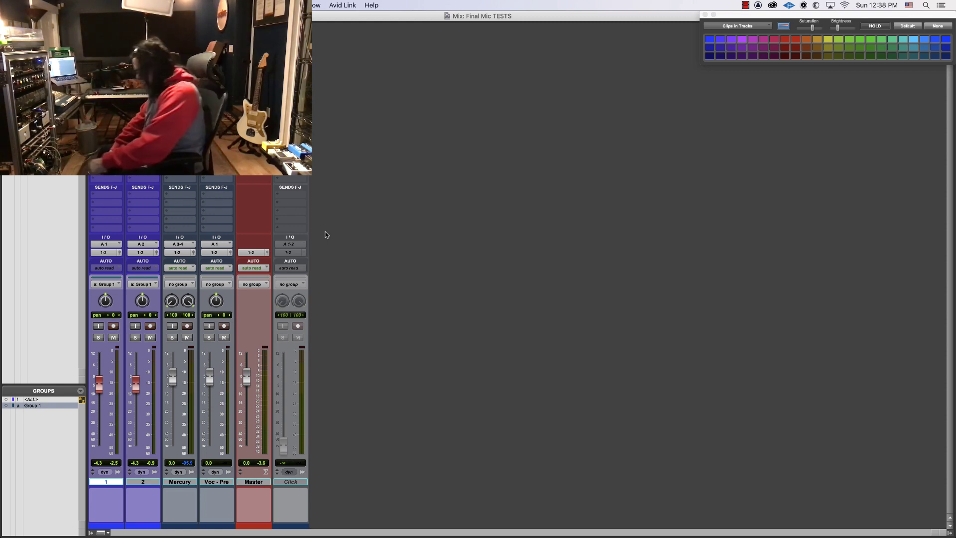
# Step: Record-enable tracks 1 and 2 with Shift+R, then go back to the Edit window
pyautogui.hotkey('shift', 'r')
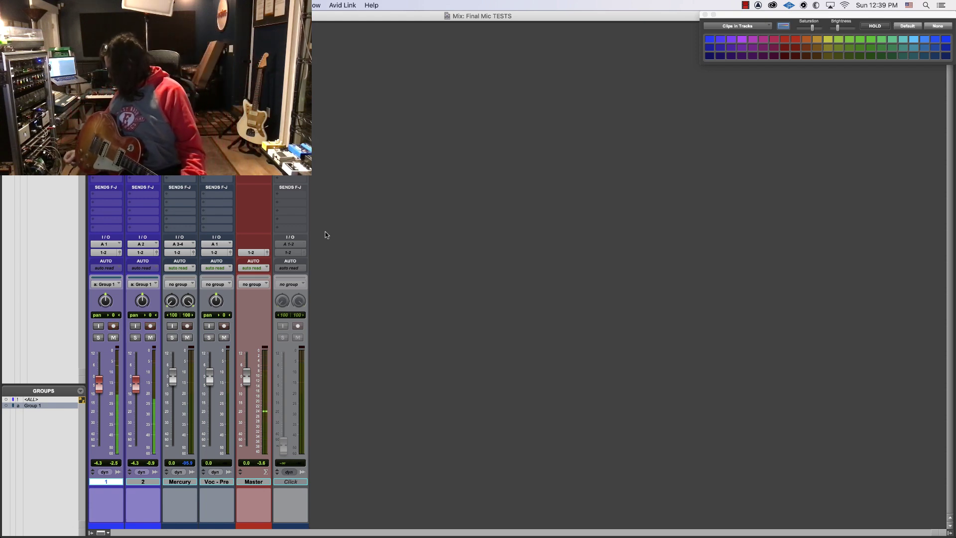
pyautogui.press('super+equal')
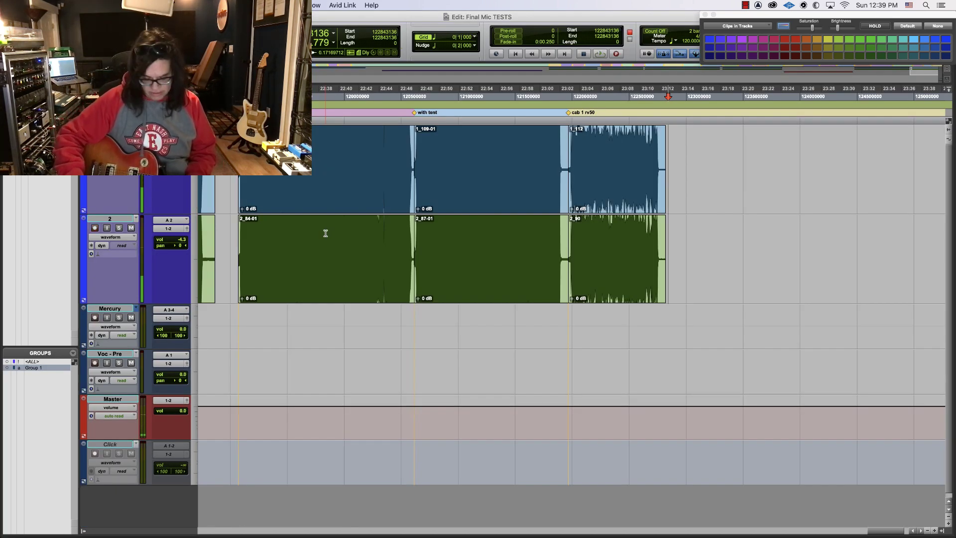
pyautogui.press('super+space')
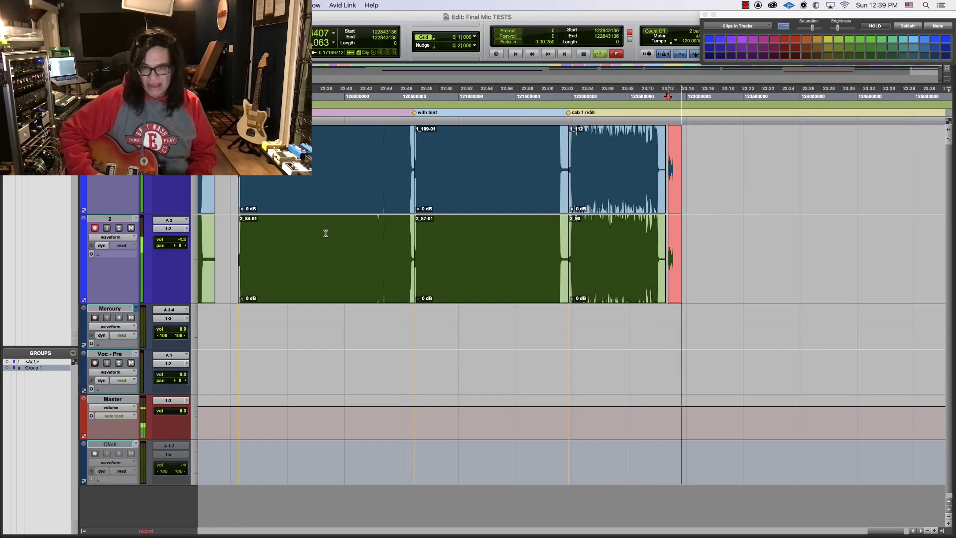
pyautogui.press('space')
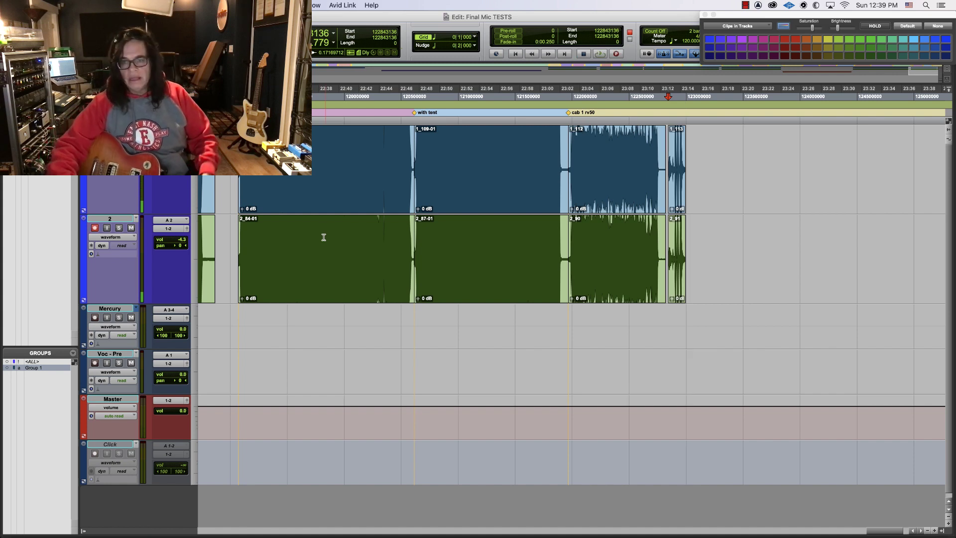
pyautogui.click(677, 264)
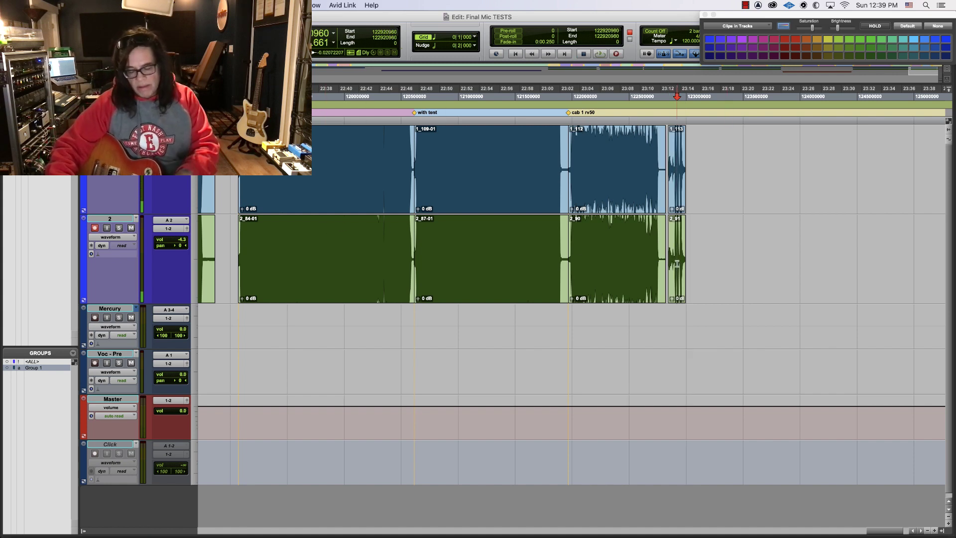
pyautogui.press('super+bracketright')
pyautogui.press('super+bracketright')
pyautogui.press('super+bracketright')
pyautogui.press('super+bracketright')
pyautogui.press('super+bracketright')
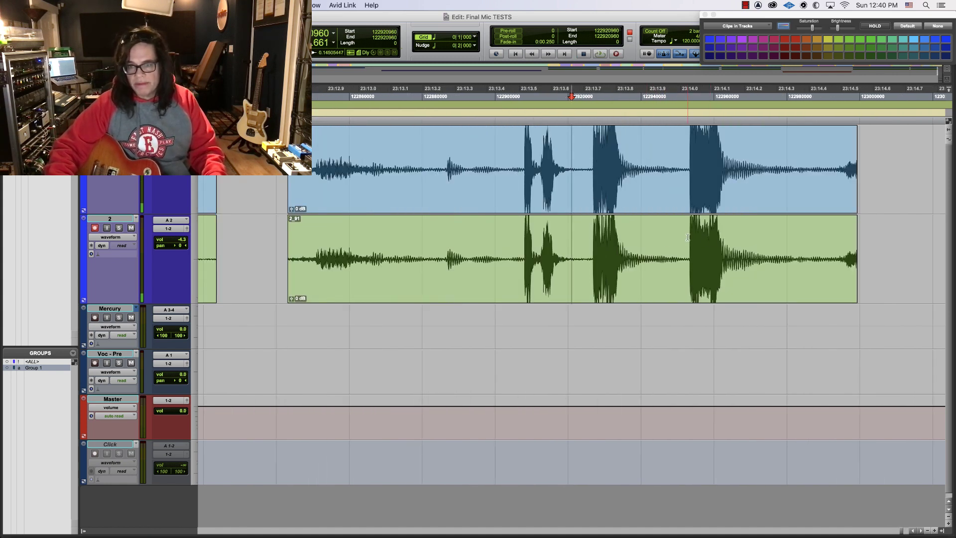
pyautogui.click(688, 236)
pyautogui.press('super+bracketright')
pyautogui.press('super+bracketright')
pyautogui.press('super+bracketright')
pyautogui.press('super+bracketright')
pyautogui.press('super+bracketright')
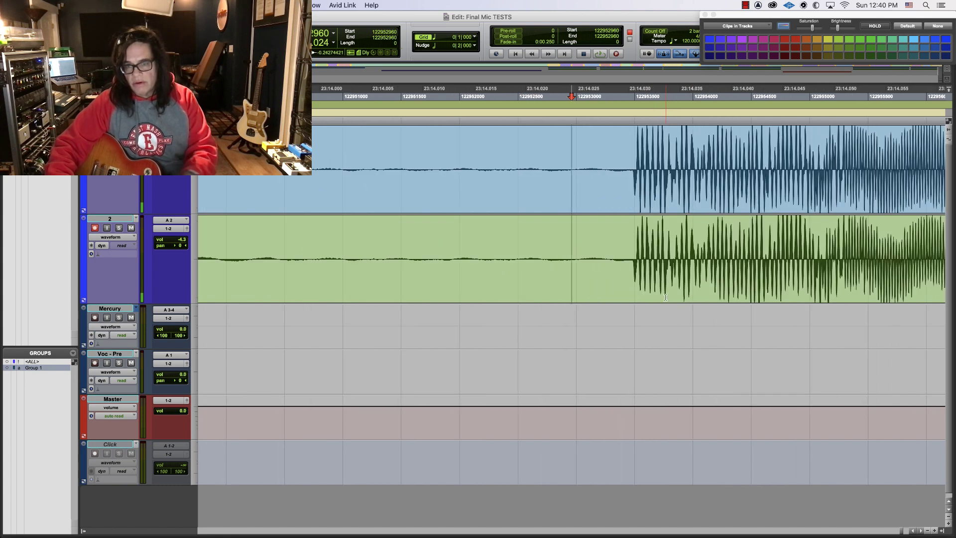
pyautogui.click(635, 278)
pyautogui.press('super+bracketright')
pyautogui.press('super+bracketright')
pyautogui.press('super+bracketright')
pyautogui.press('super+bracketright')
pyautogui.press('super+bracketright')
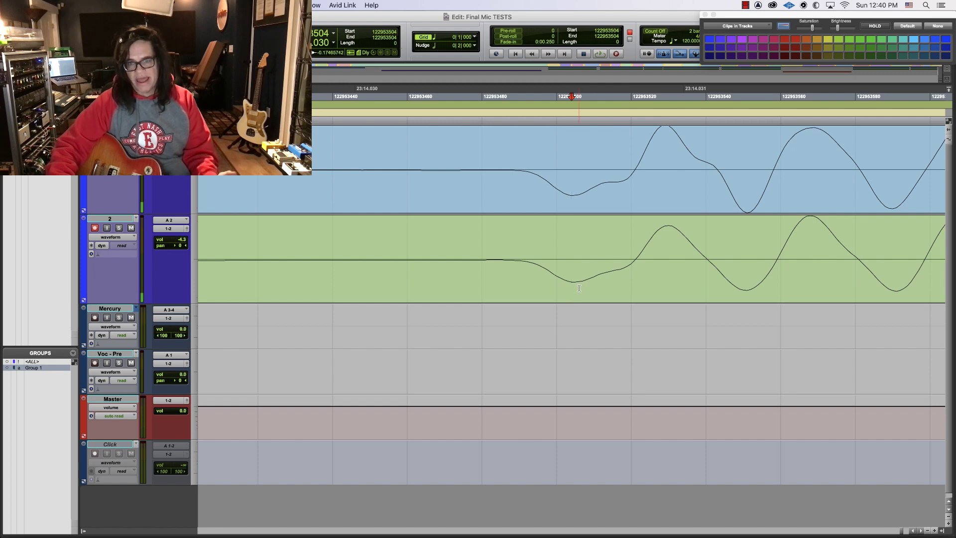
pyautogui.press('super+bracketleft')
pyautogui.press('super+bracketleft')
pyautogui.press('super+bracketleft')
pyautogui.press('super+bracketleft')
pyautogui.press('super+bracketleft')
pyautogui.press('super+bracketleft')
pyautogui.press('super+bracketleft')
pyautogui.press('super+bracketleft')
pyautogui.press('super+bracketleft')
pyautogui.press('super+bracketleft')
pyautogui.press('super+bracketleft')
pyautogui.press('super+bracketleft')
pyautogui.press('super+bracketleft')
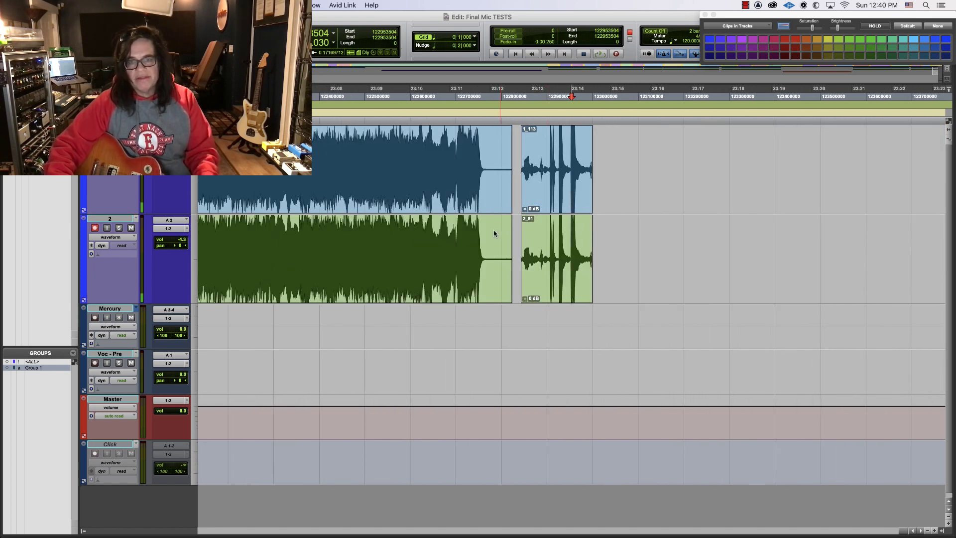
pyautogui.click(498, 220)
pyautogui.press('super+bracketright')
pyautogui.press('super+bracketleft')
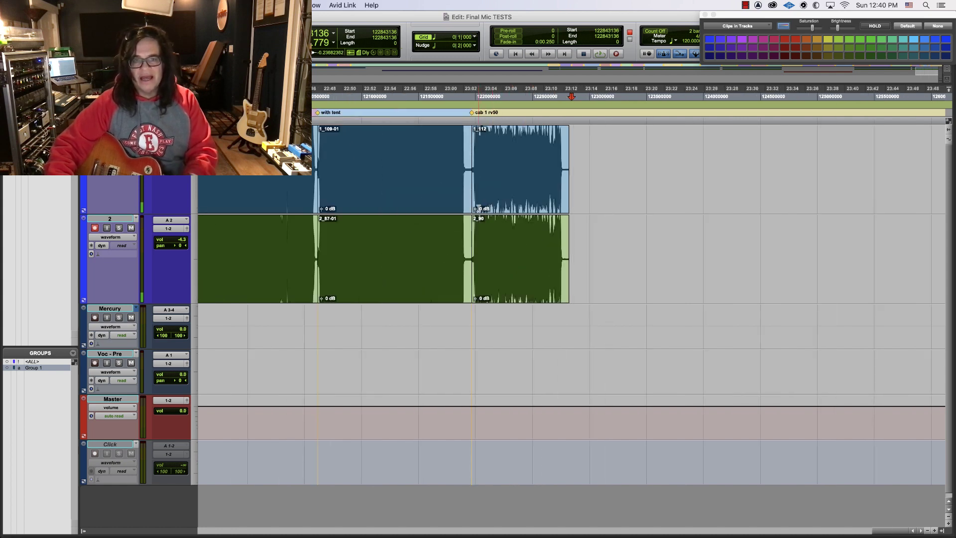
# Step: Delete the cab 1 rv50 takes 1_112 and 2_90 and remove the cab 1 rv50 marker
pyautogui.click(487, 213)
pyautogui.press('Delete')
pyautogui.click(570, 111)
pyautogui.moveTo(570, 111); pyautogui.dragTo(568, 150)
# Step: Record a new take pair, 1_113 and 2_91, right after the with-tent takes
pyautogui.click(568, 151)
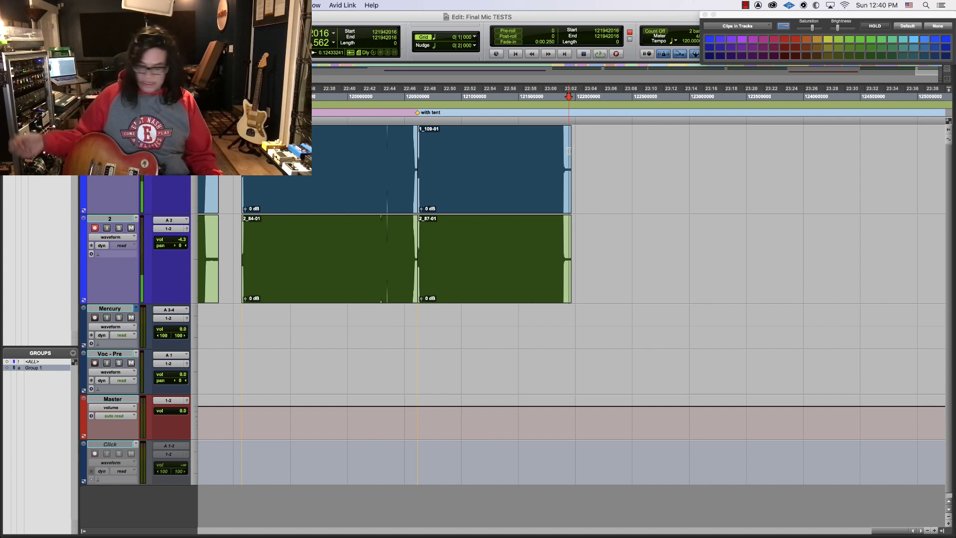
pyautogui.press('super+space')
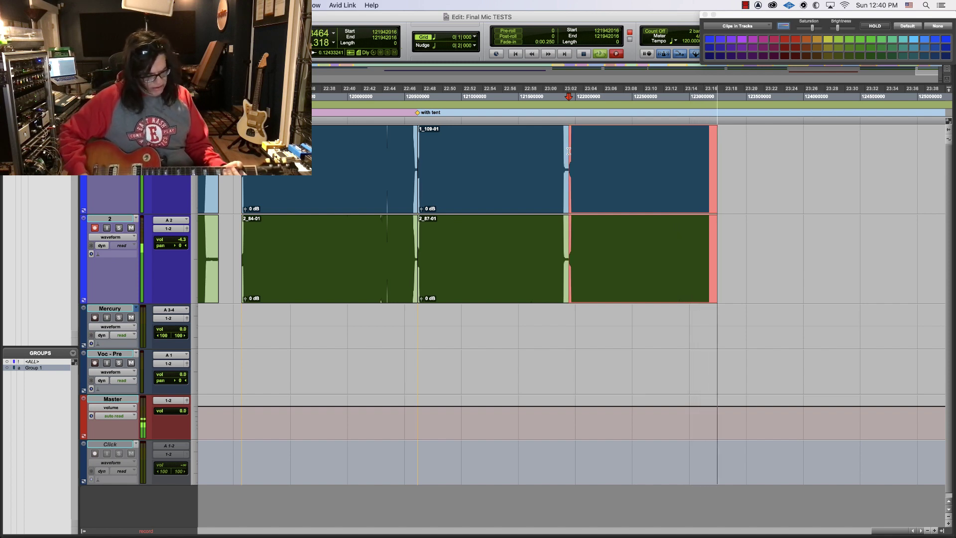
pyautogui.press('space')
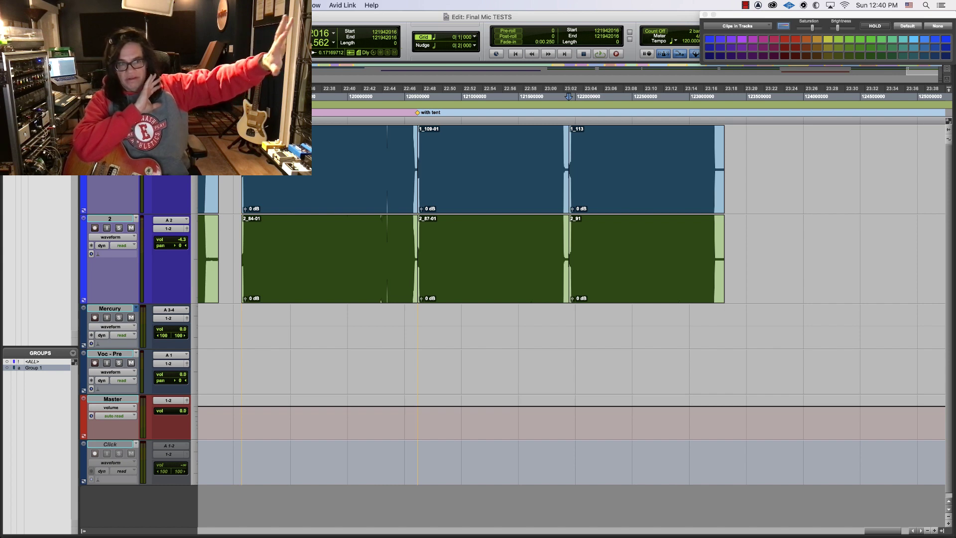
# Step: Play back the 1_109-01/2_87-01 pair and the new 1_113/2_91 pair, leaving 1_113/2_91 selected
pyautogui.doubleClick(478, 158)
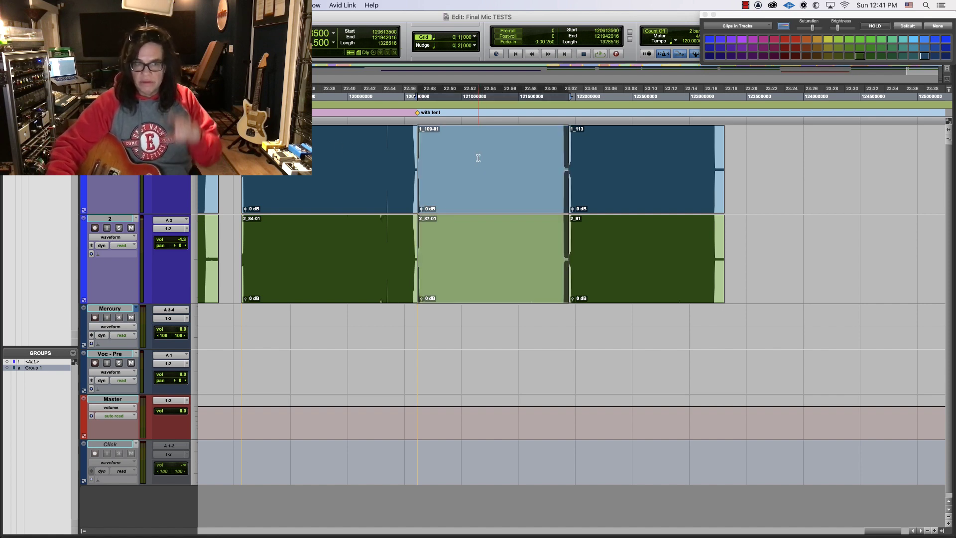
pyautogui.press('space')
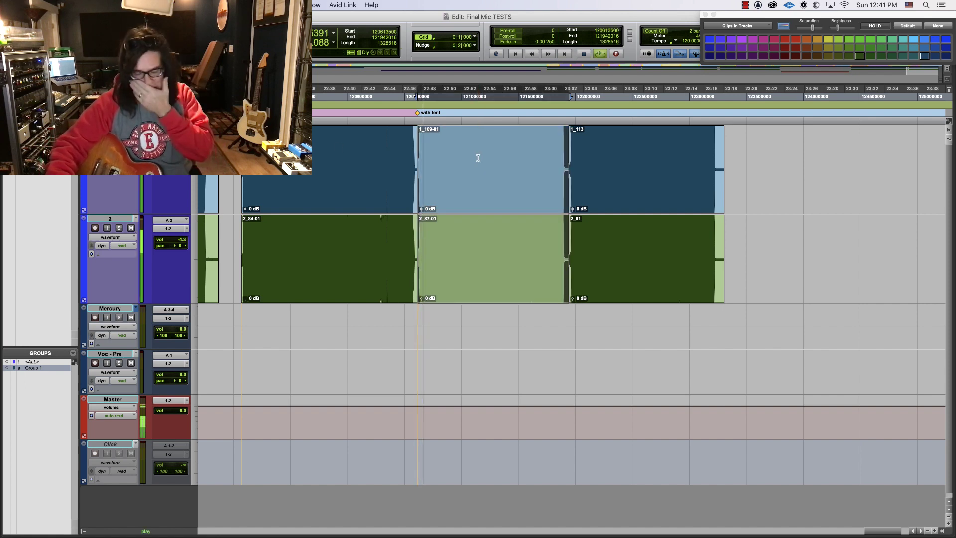
pyautogui.doubleClick(602, 202)
pyautogui.press('space')
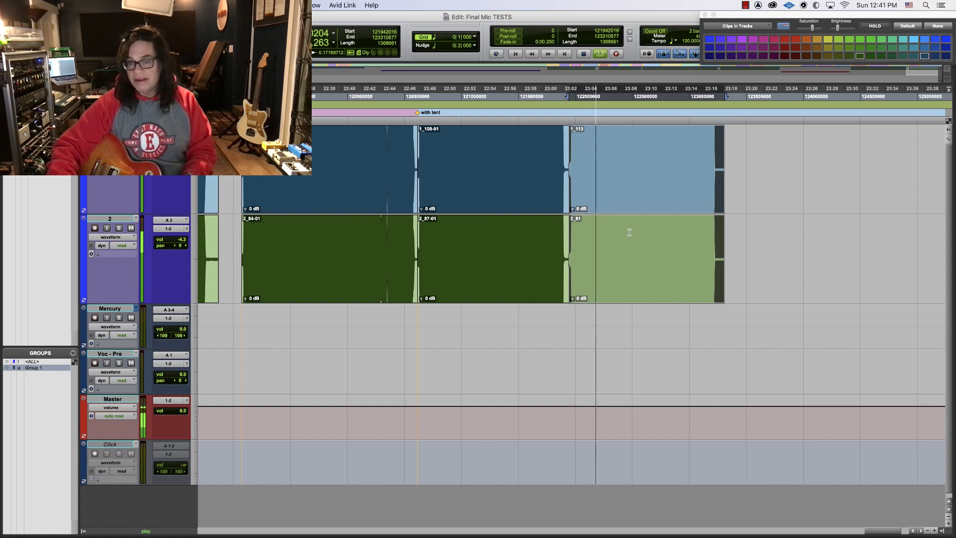
pyautogui.press('space')
pyautogui.press('space')
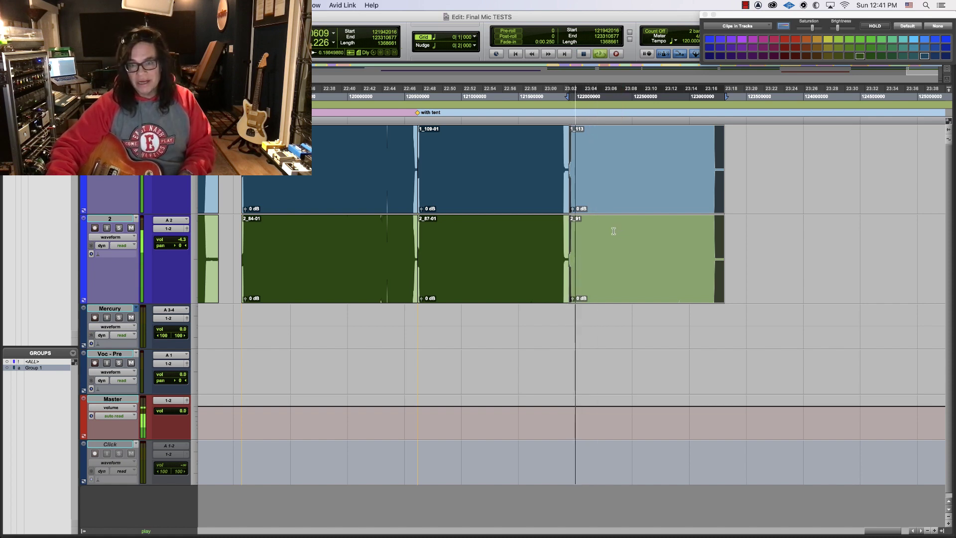
pyautogui.press('space')
pyautogui.click(346, 228)
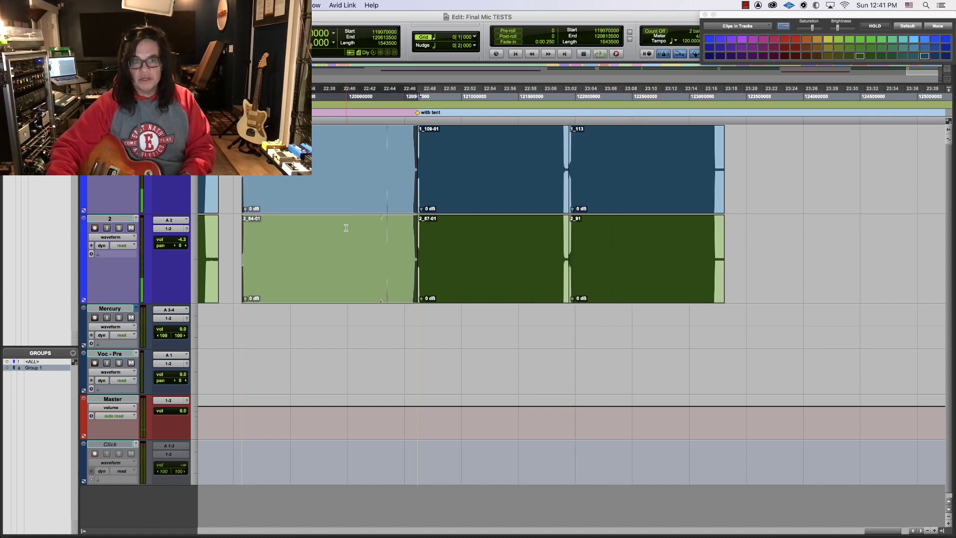
pyautogui.press('space')
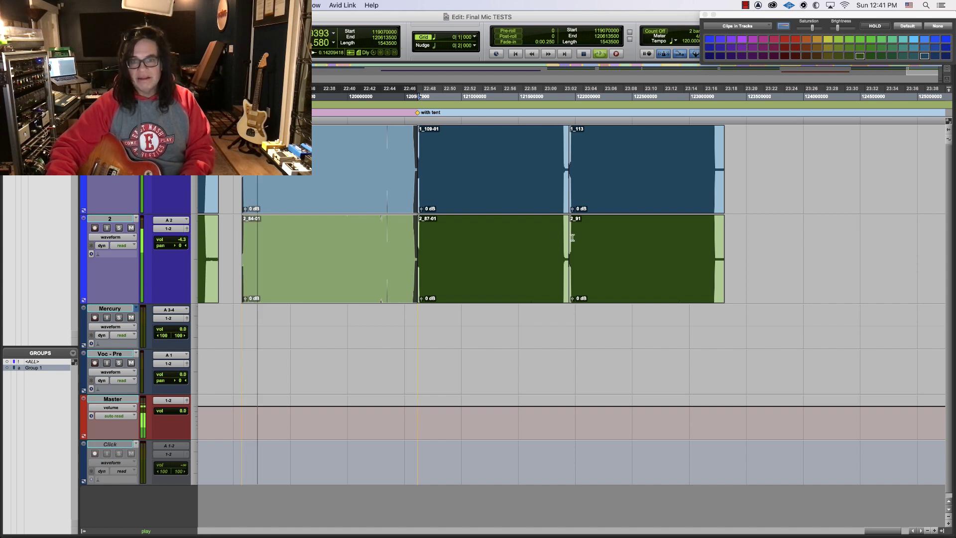
pyautogui.doubleClick(604, 247)
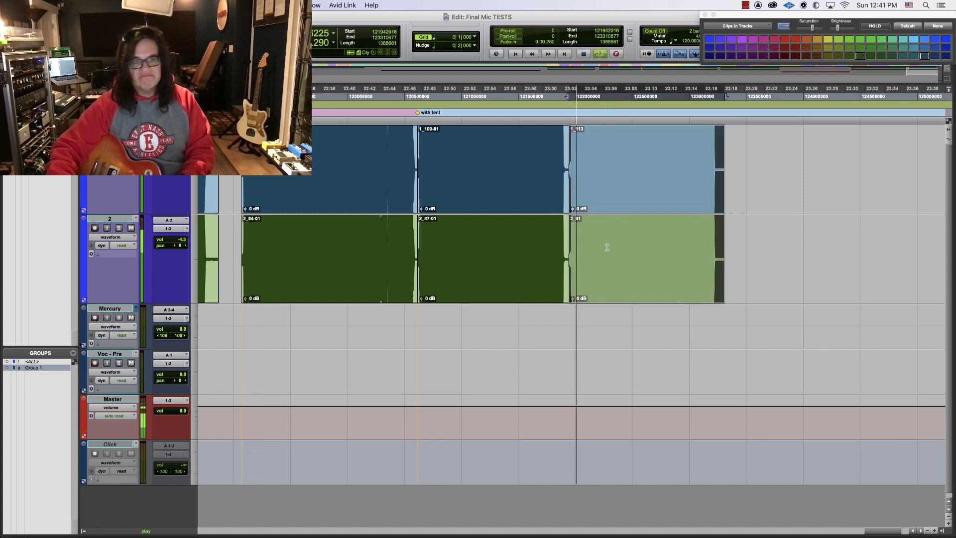
# Step: Stop playback of the takes
pyautogui.press('space')
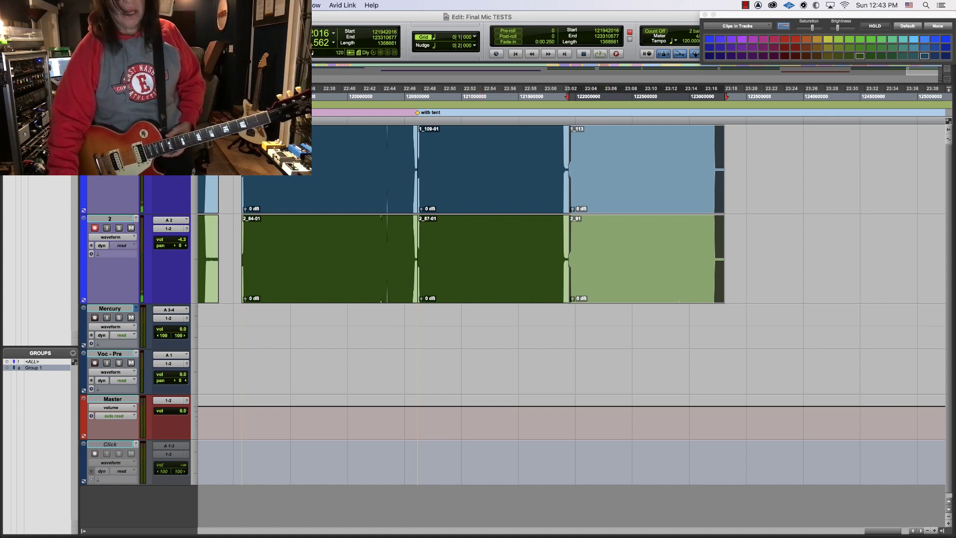
# Step: Create a marker ending 'GB - REV50 V30 TENT' just after the last takes, at about 23:18
pyautogui.click(734, 125)
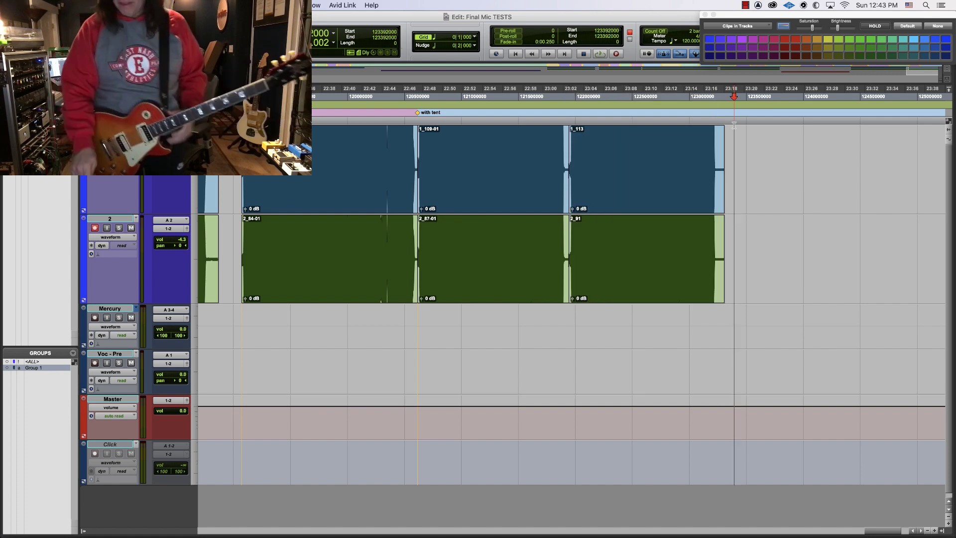
pyautogui.press('KP_Enter')
pyautogui.write('billy GB -')
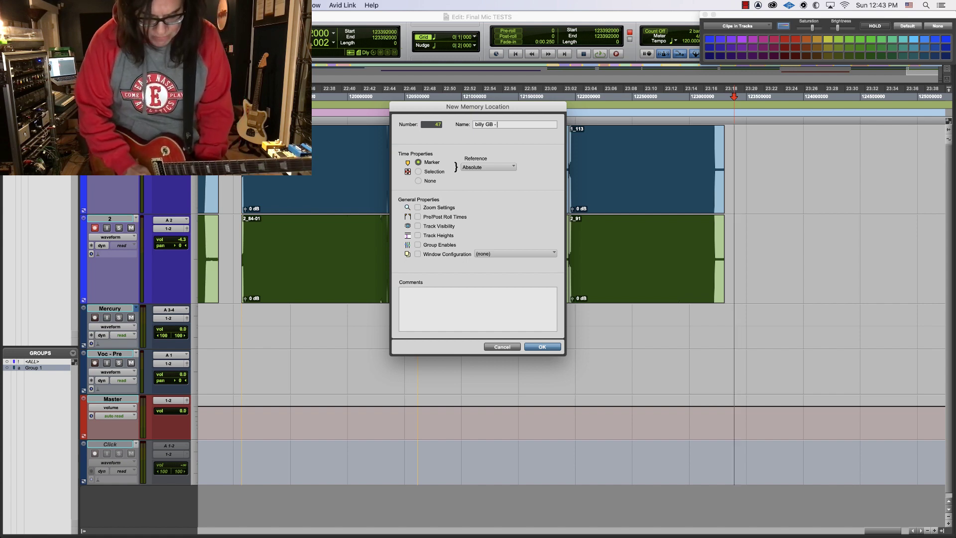
pyautogui.write(' REV50')
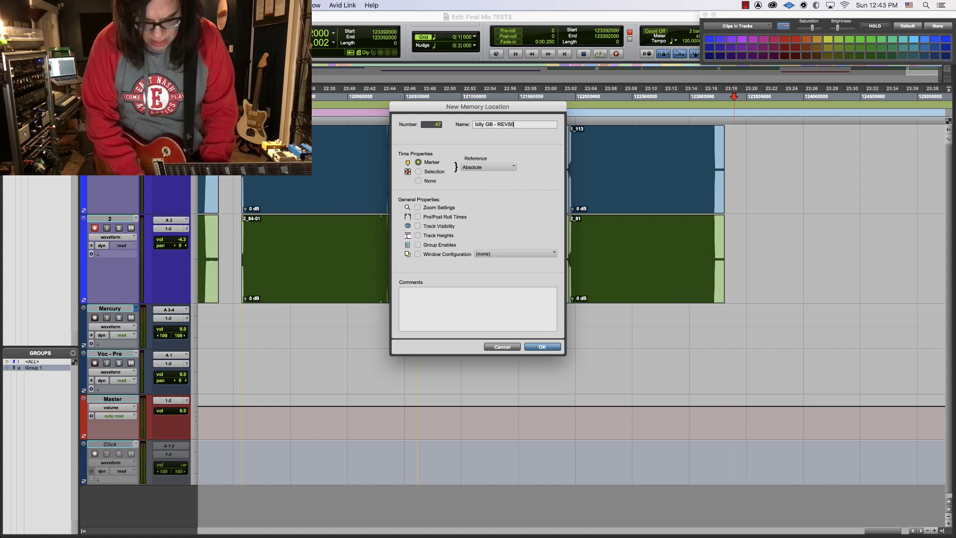
pyautogui.write(' B')
pyautogui.press('BackSpace')
pyautogui.write('V30 TE')
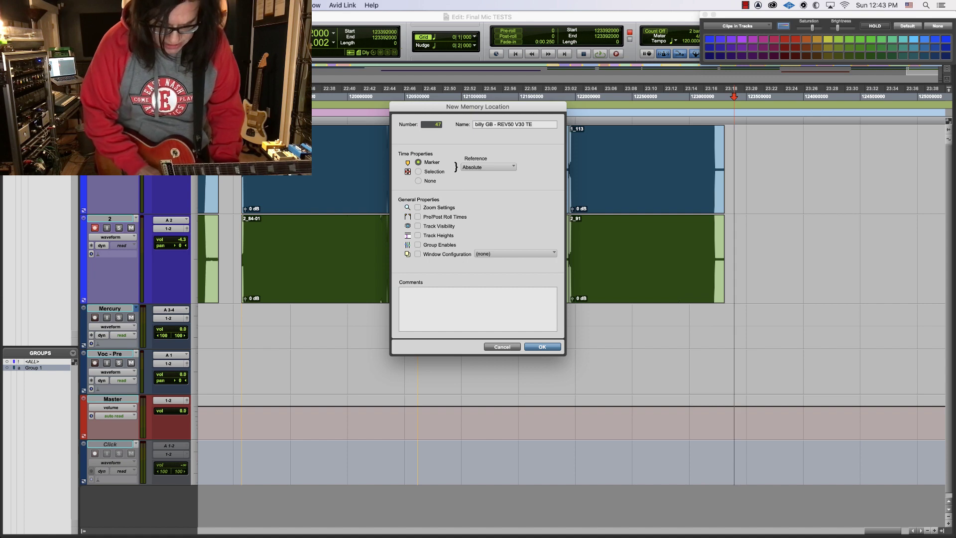
pyautogui.write('NT')
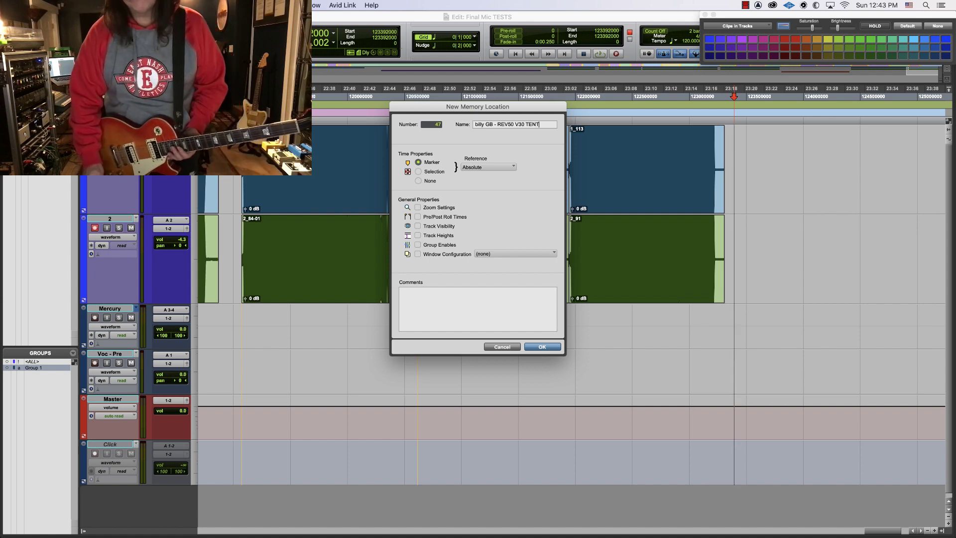
pyautogui.press('Return')
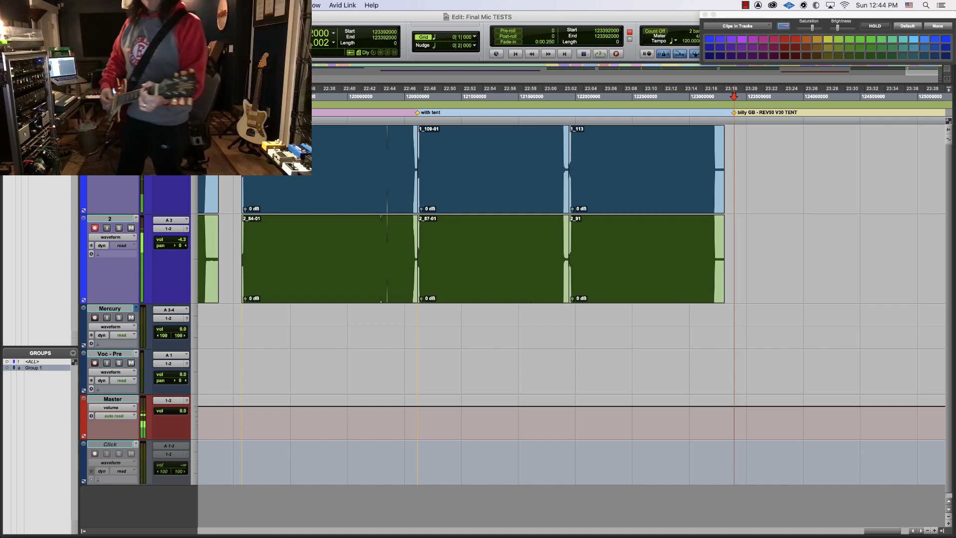
# Step: Arm track 2 and record a short test take, 1_114 and 2_92, at the REV50 V30 TENT marker
pyautogui.hotkey('shift', 'r')
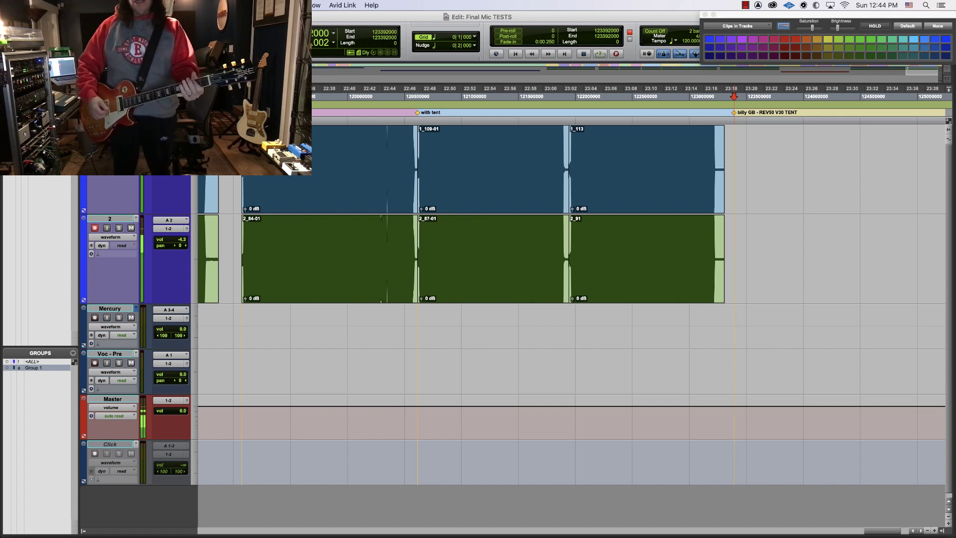
pyautogui.press('F12')
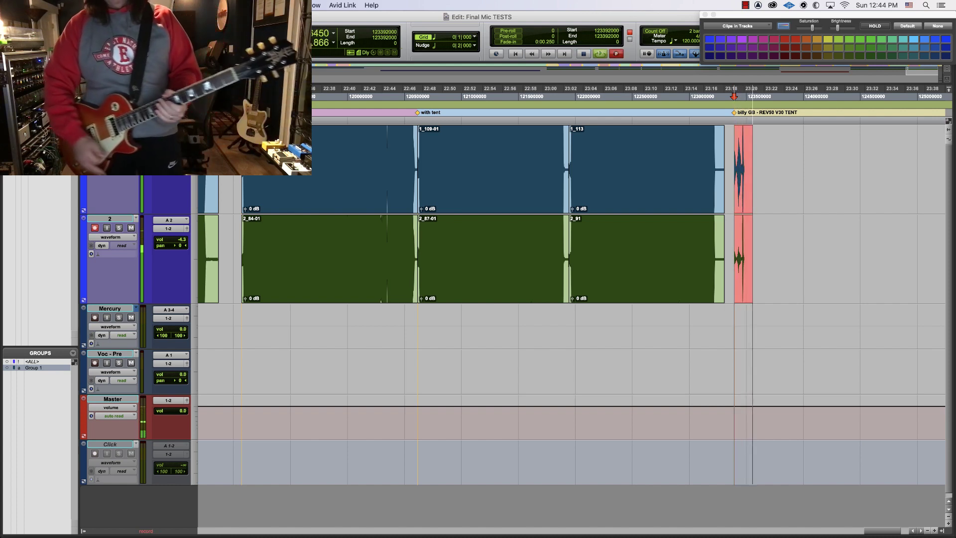
pyautogui.press('space')
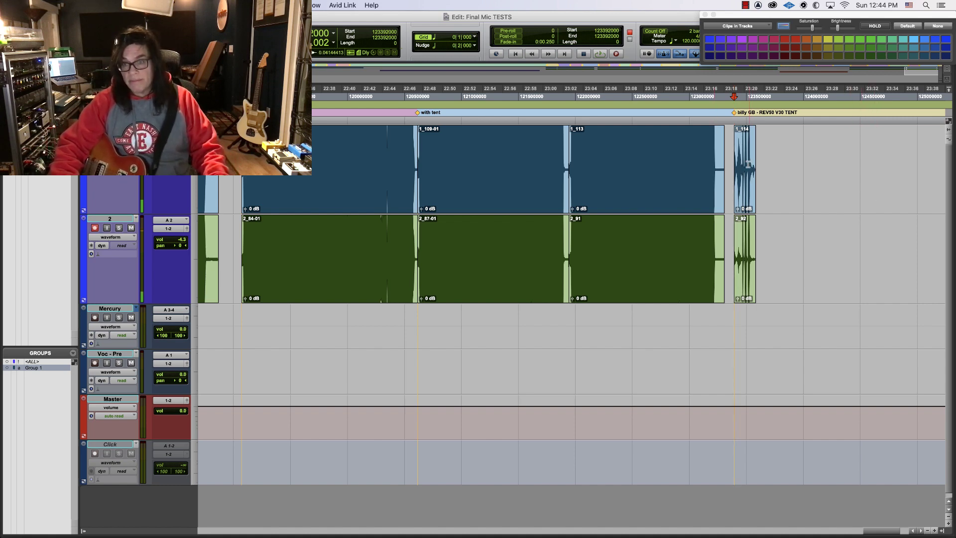
# Step: Zoom in on the test take's transients, zoom back out, and undo the take
pyautogui.press('super+bracketright')
pyautogui.press('super+bracketright')
pyautogui.press('super+bracketright')
pyautogui.press('super+bracketright')
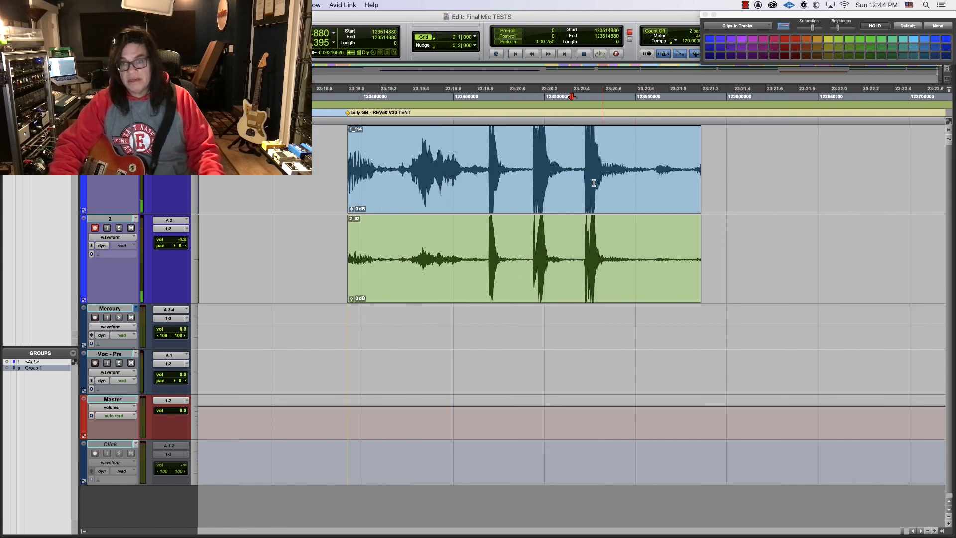
pyautogui.click(584, 189)
pyautogui.press('super+bracketright')
pyautogui.press('super+bracketright')
pyautogui.press('super+bracketright')
pyautogui.press('super+bracketright')
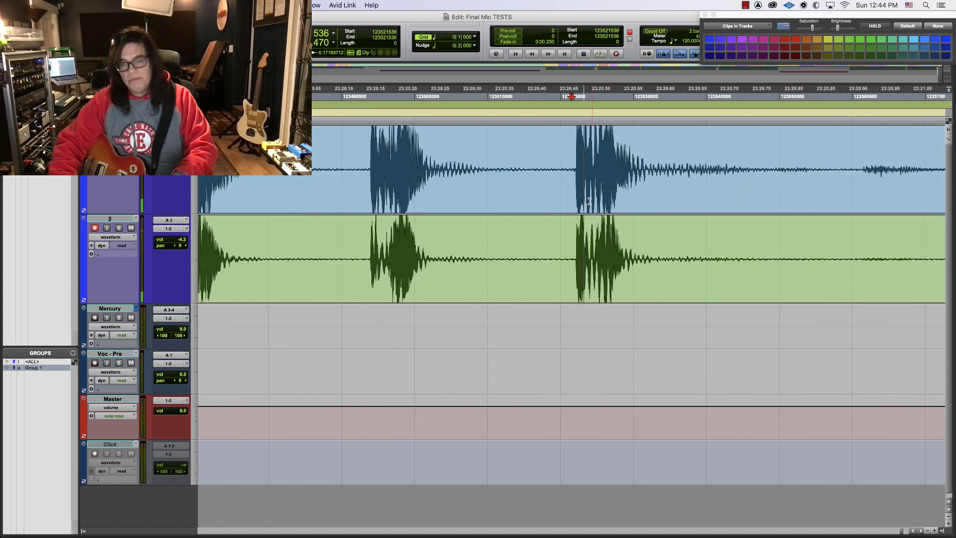
pyautogui.click(592, 198)
pyautogui.press('super+bracketright')
pyautogui.press('super+bracketright')
pyautogui.press('super+bracketright')
pyautogui.press('super+bracketright')
pyautogui.press('super+bracketright')
pyautogui.press('super+bracketleft')
pyautogui.press('super+bracketleft')
pyautogui.press('super+bracketleft')
pyautogui.press('super+bracketleft')
pyautogui.press('super+bracketleft')
pyautogui.press('super+bracketleft')
pyautogui.press('super+bracketleft')
pyautogui.press('super+bracketleft')
pyautogui.press('super+bracketleft')
pyautogui.press('super+bracketleft')
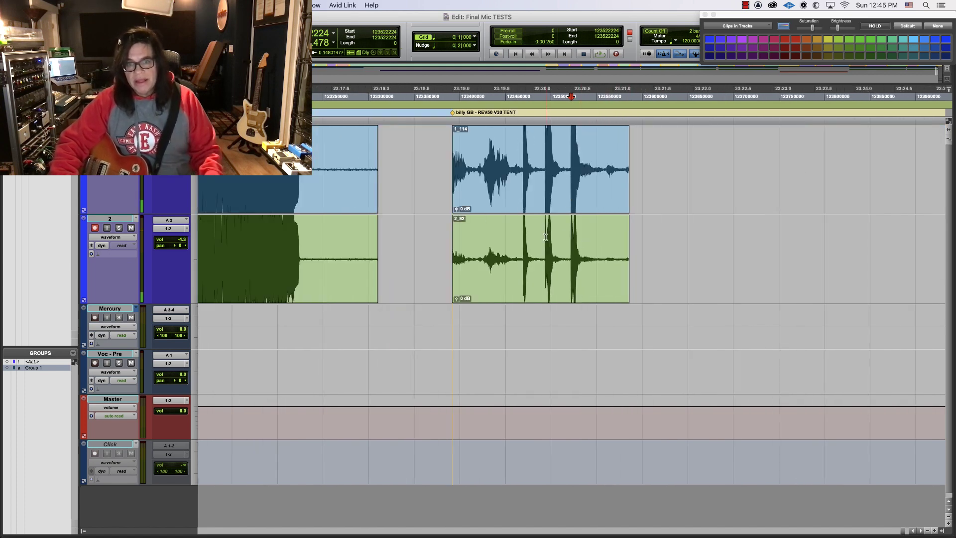
pyautogui.press('super+z')
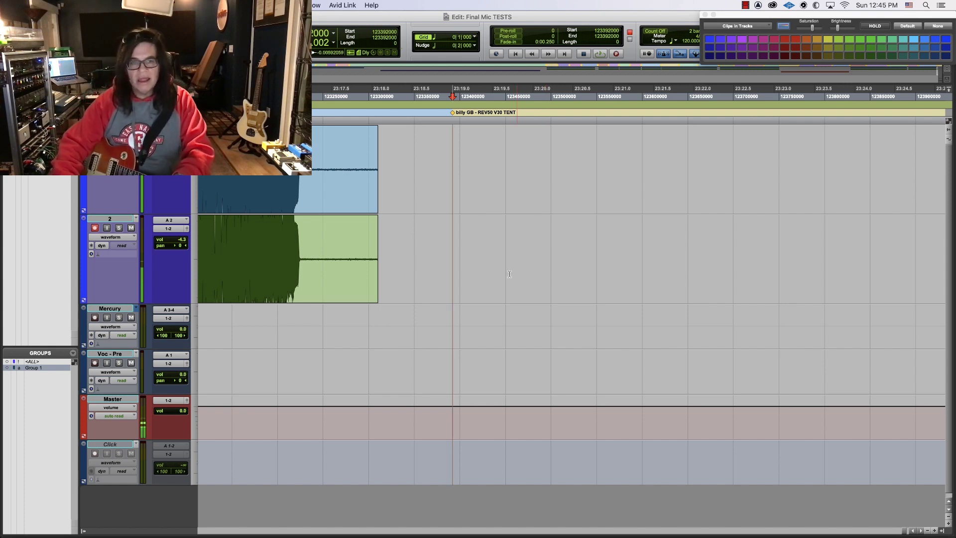
# Step: Lower grouped tracks 1 and 2 to -3.3 dB in the Mix window, then return to Edit
pyautogui.press('super+equal')
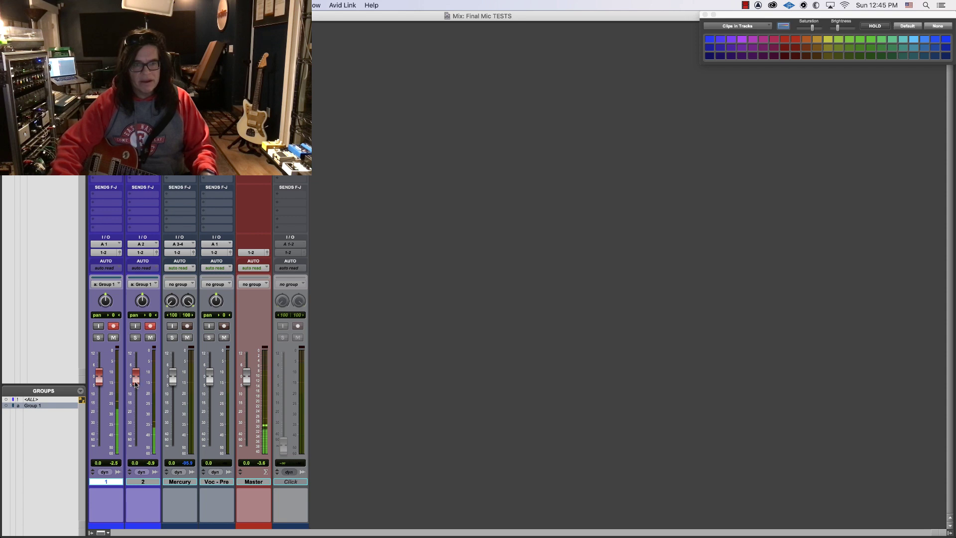
pyautogui.moveTo(135, 384); pyautogui.dragTo(136, 389)
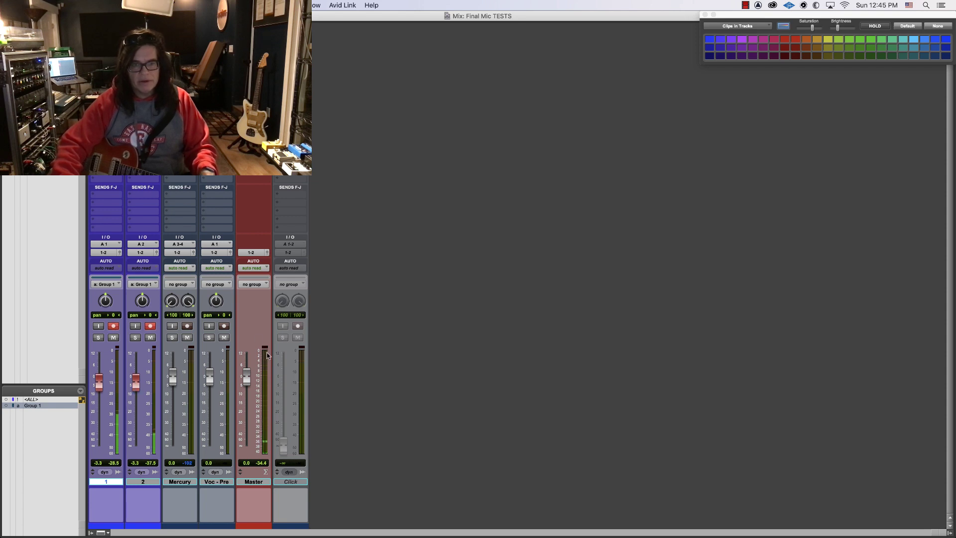
pyautogui.press('super+equal')
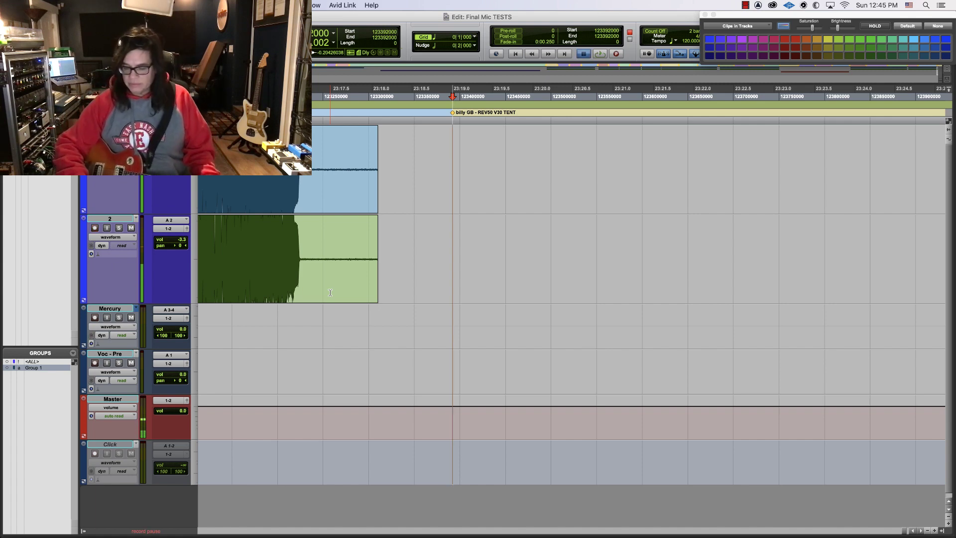
# Step: Record and discard a take, reframe the view, then start recording again from the REV50 V30 TENT marker
pyautogui.press('space')
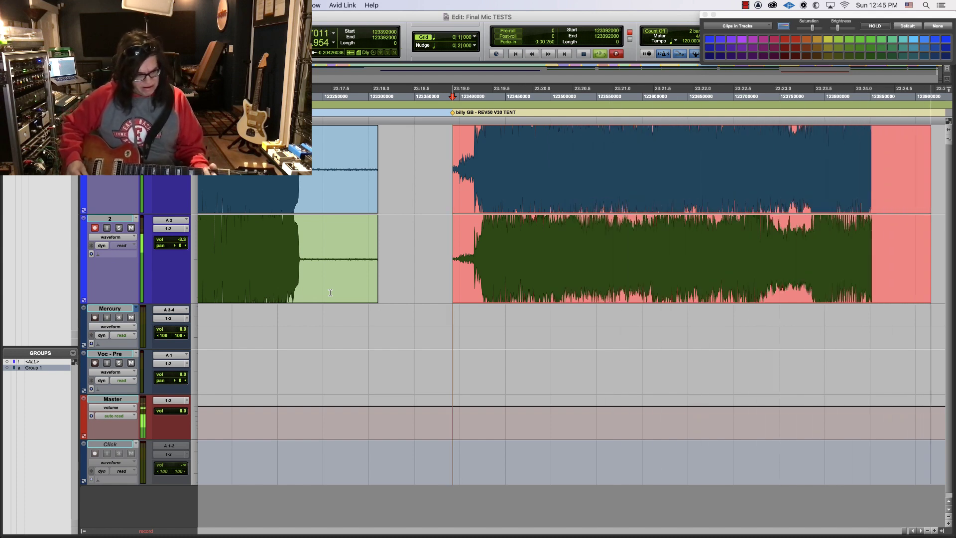
pyautogui.press('super+bracketleft')
pyautogui.press('super+bracketleft')
pyautogui.press('super+bracketleft')
pyautogui.press('space')
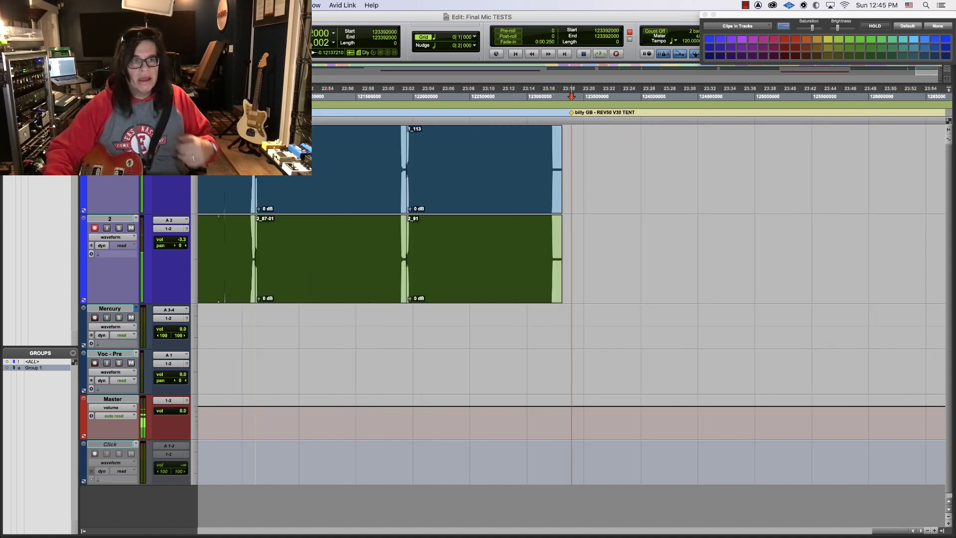
pyautogui.press('super+bracketleft')
pyautogui.press('super+bracketleft')
pyautogui.press('super+bracketleft')
pyautogui.press('super+bracketleft')
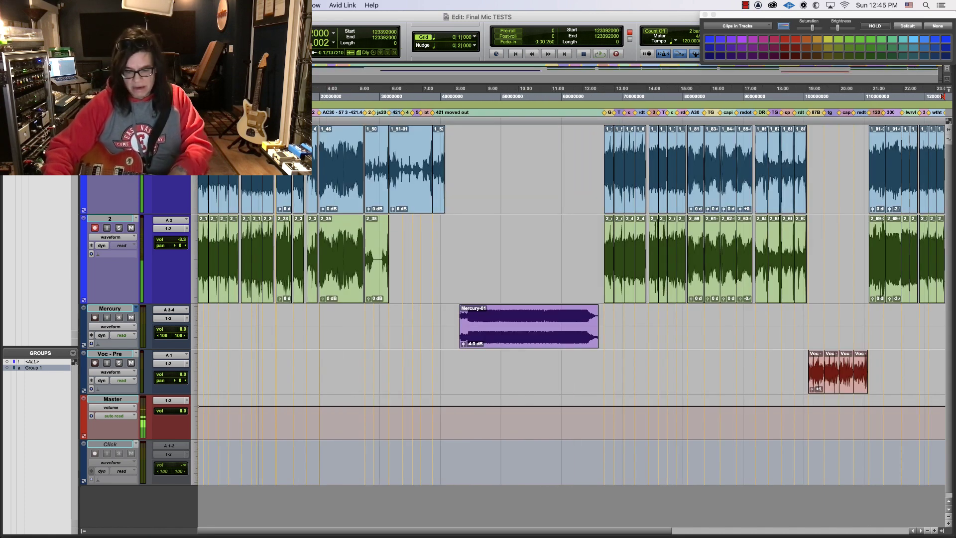
pyautogui.press('super+bracketright')
pyautogui.press('super+bracketright')
pyautogui.press('super+bracketright')
pyautogui.press('super+bracketright')
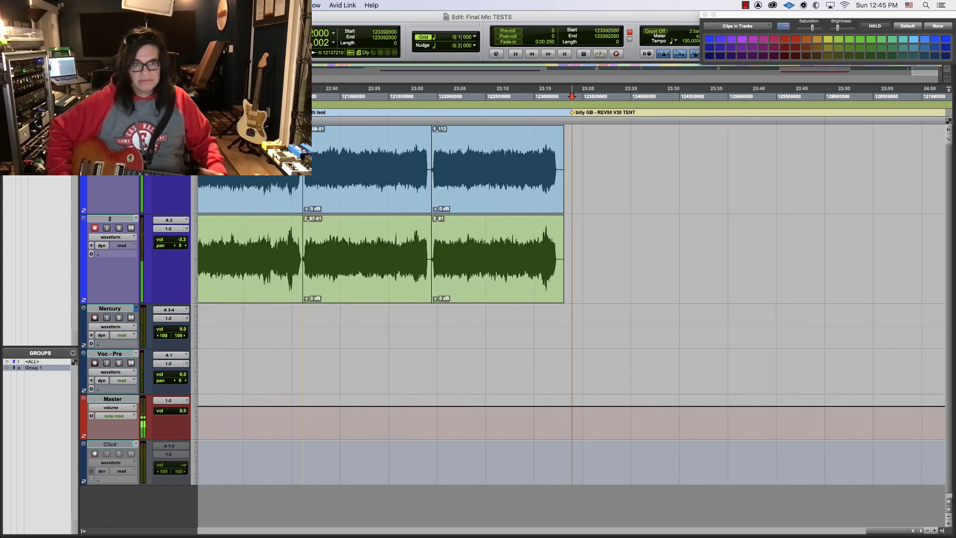
pyautogui.press('super+space')
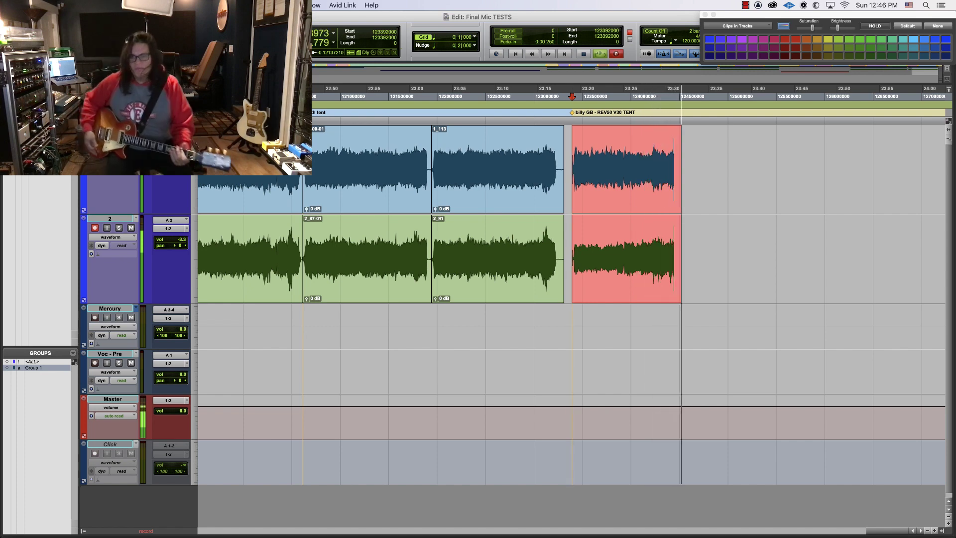
# Step: Discard the take just recorded and record a full new take, 1_116 and 2_94, from the REV50 V30 TENT marker
pyautogui.press('space')
pyautogui.press('super+z')
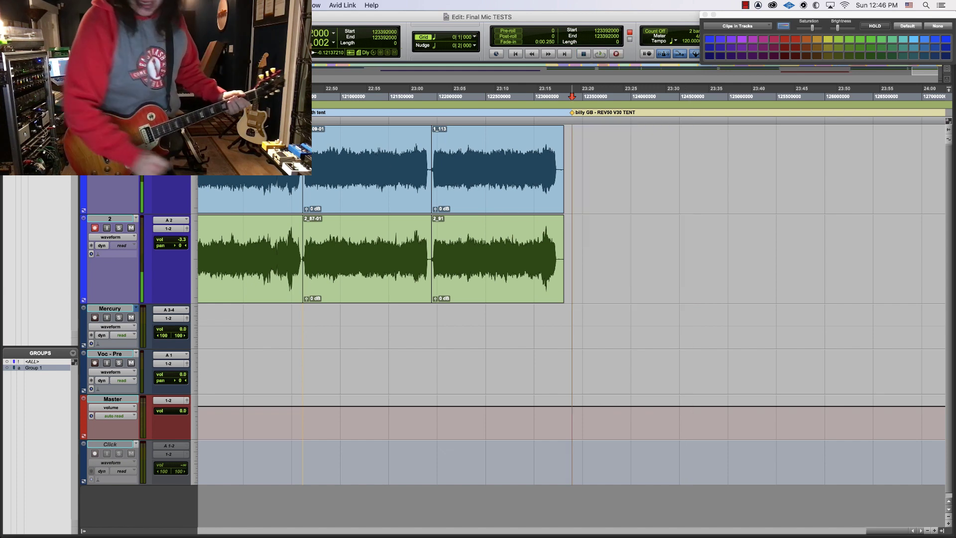
pyautogui.press('super+space')
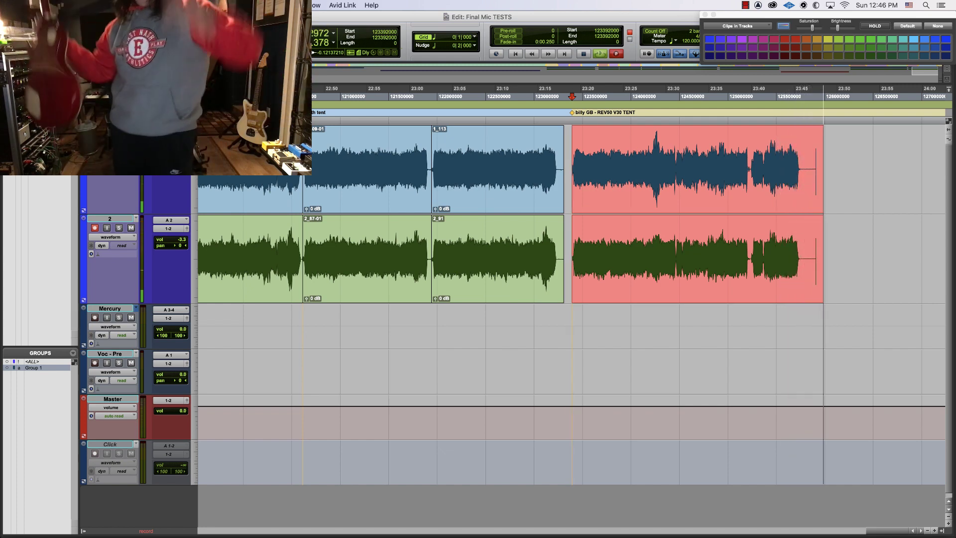
pyautogui.press('space')
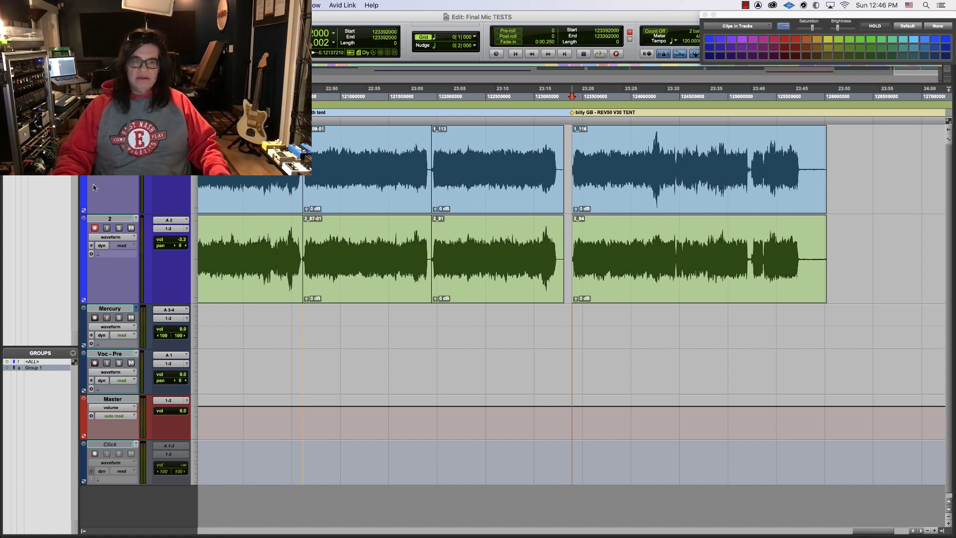
# Step: Disarm track 2, play back the takes, then solo track 1 in the mixer and audition it
pyautogui.click(95, 229)
pyautogui.press('space')
pyautogui.press('super+equal')
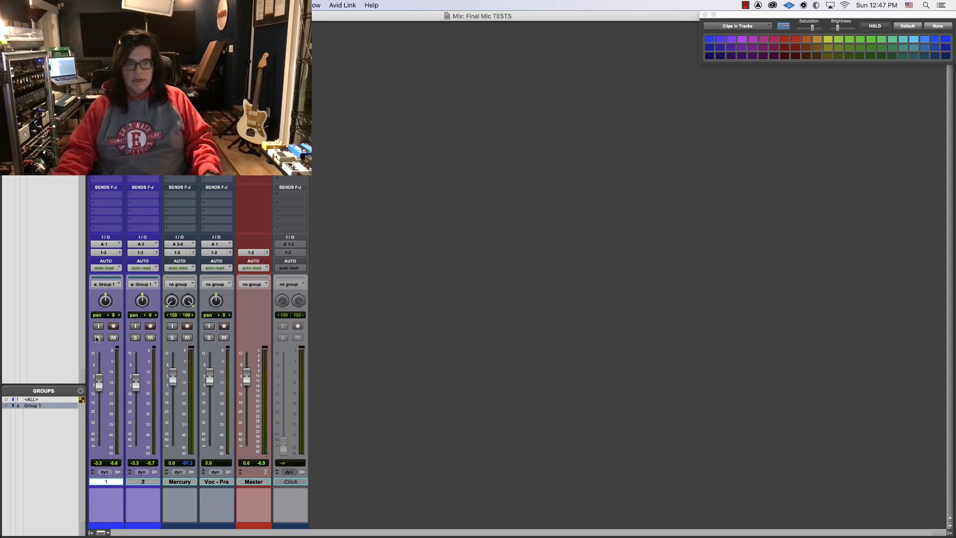
pyautogui.click(97, 338)
pyautogui.press('space')
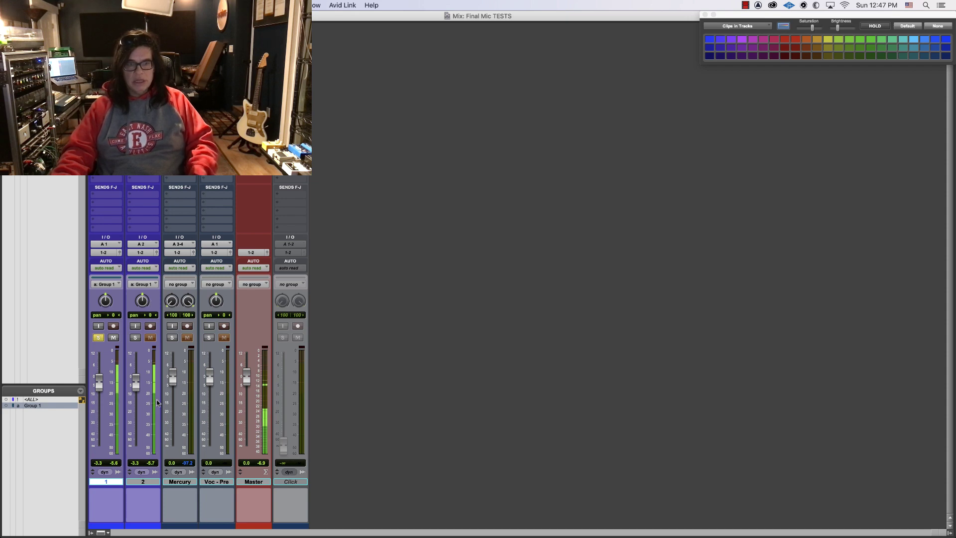
# Step: Unsolo track 1, audition track 2 soloed, then clear its solo
pyautogui.click(99, 337)
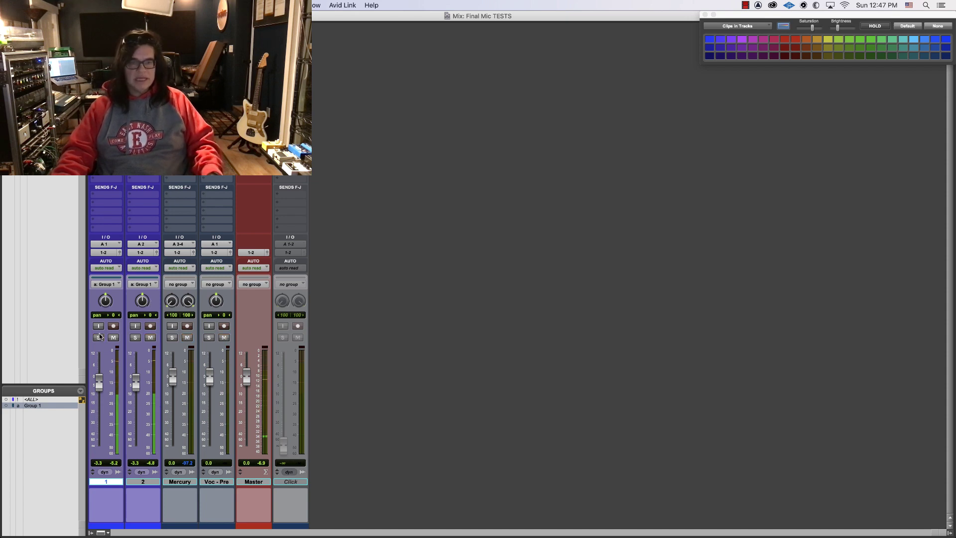
pyautogui.click(136, 338)
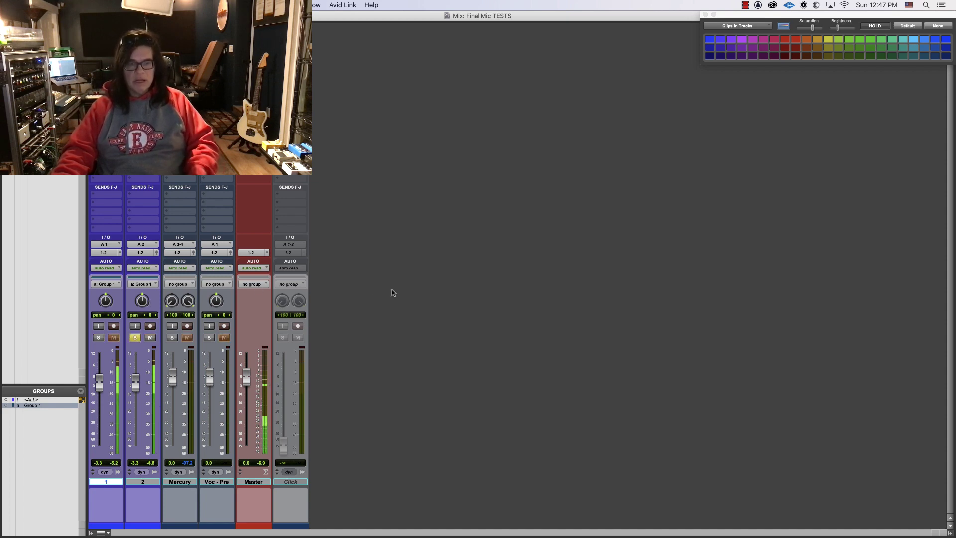
pyautogui.click(135, 338)
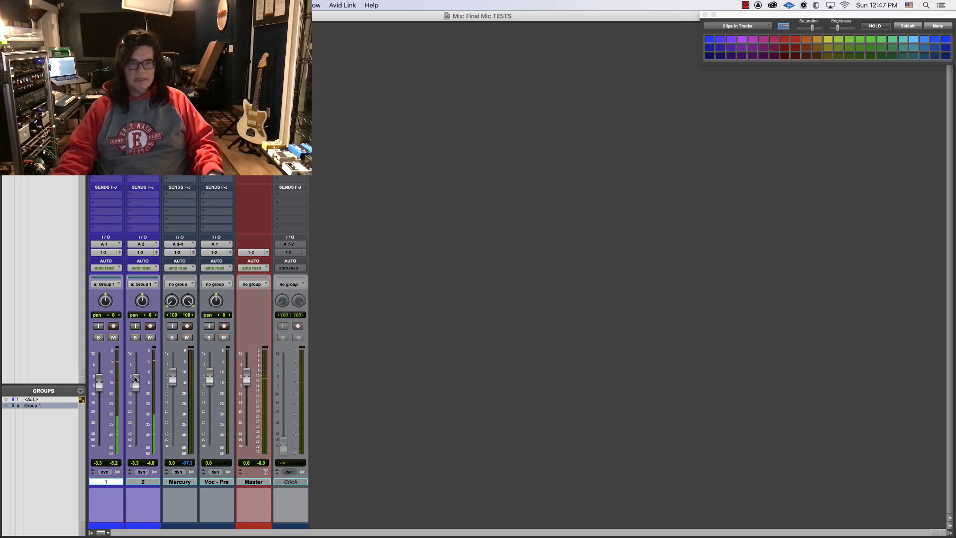
# Step: Ride track 2's fader, reset the grouped faders to 0 dB, then trim both to -0.6 dB
pyautogui.moveTo(135, 380); pyautogui.dragTo(135, 394)
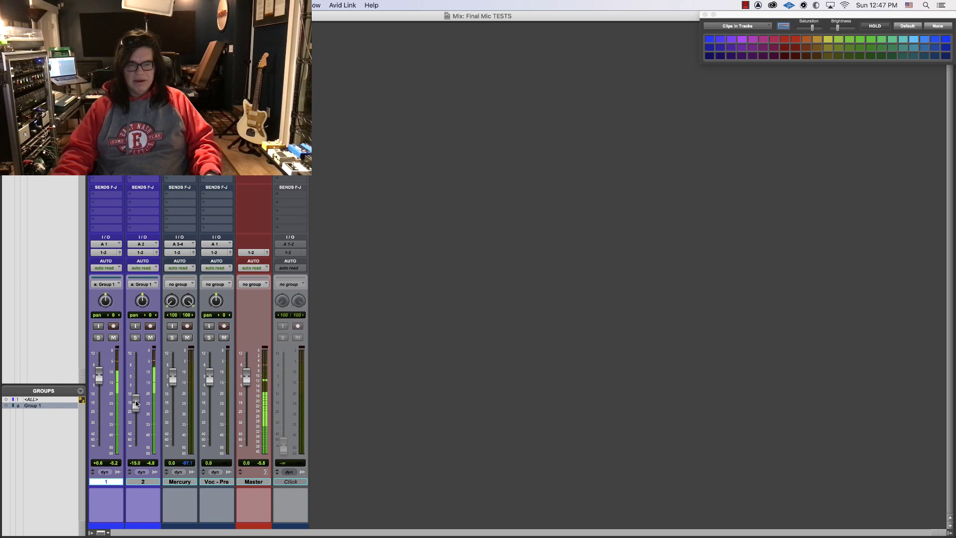
pyautogui.moveTo(136, 403); pyautogui.dragTo(137, 401)
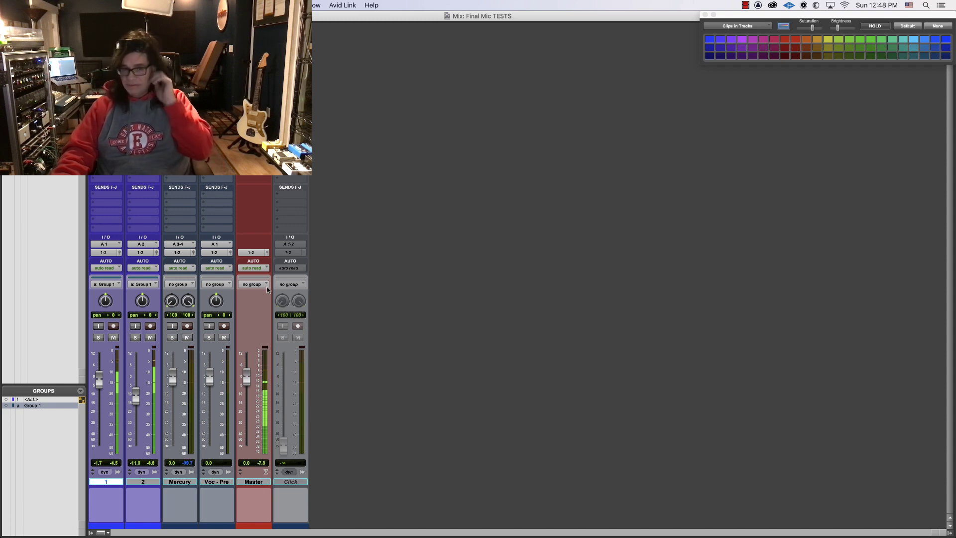
pyautogui.keyDown('alt'); pyautogui.click(141, 406); pyautogui.keyUp('alt')
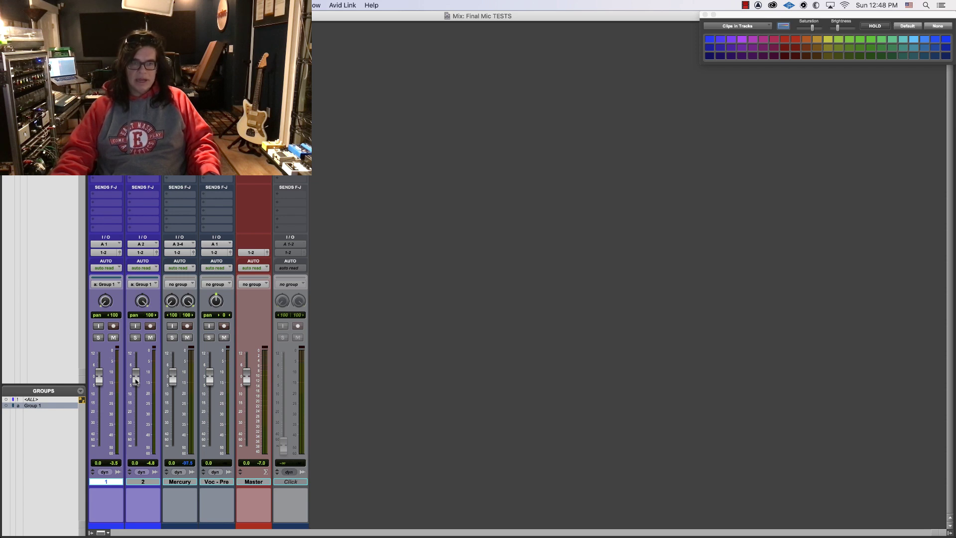
pyautogui.moveTo(136, 381); pyautogui.dragTo(138, 383)
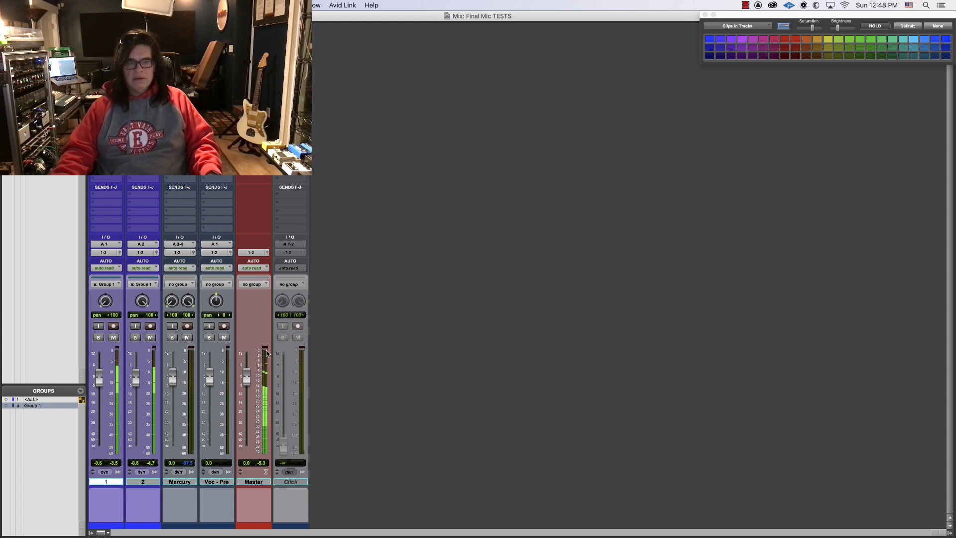
# Step: Return to the timeline waveforms and zoom out to see more of the takes
pyautogui.press('super+equal')
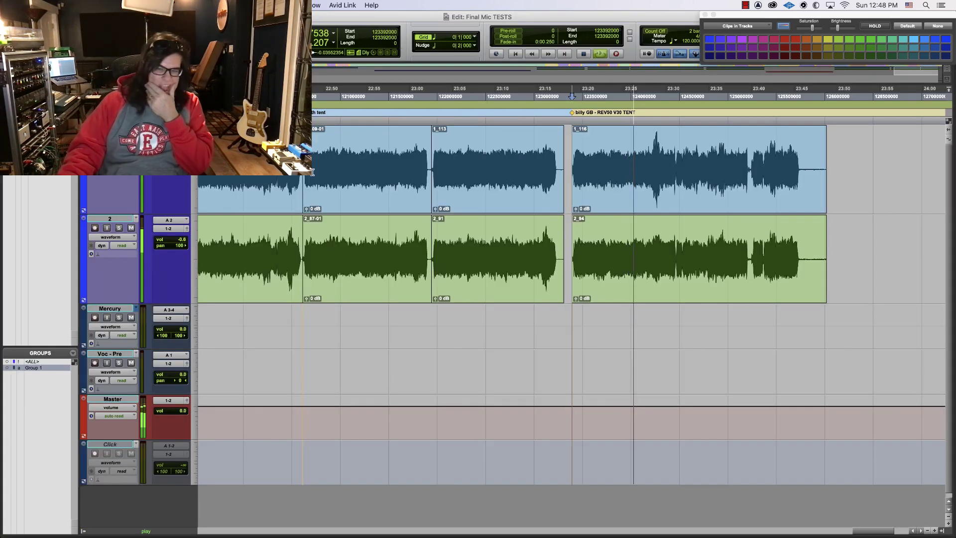
pyautogui.press('super+bracketleft')
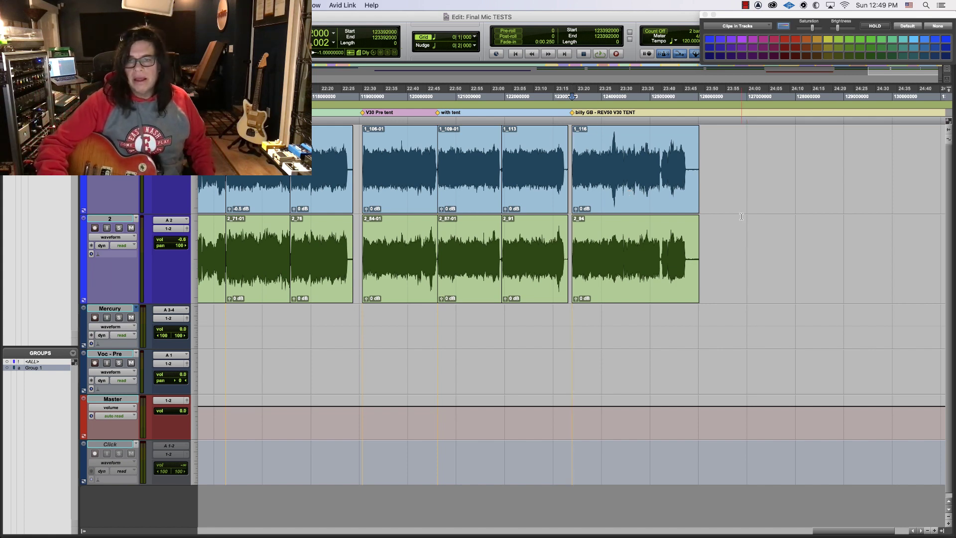
# Step: Add memory location marker 2 after the last clips and arm track 2 for recording
pyautogui.click(688, 217)
pyautogui.press('Return')
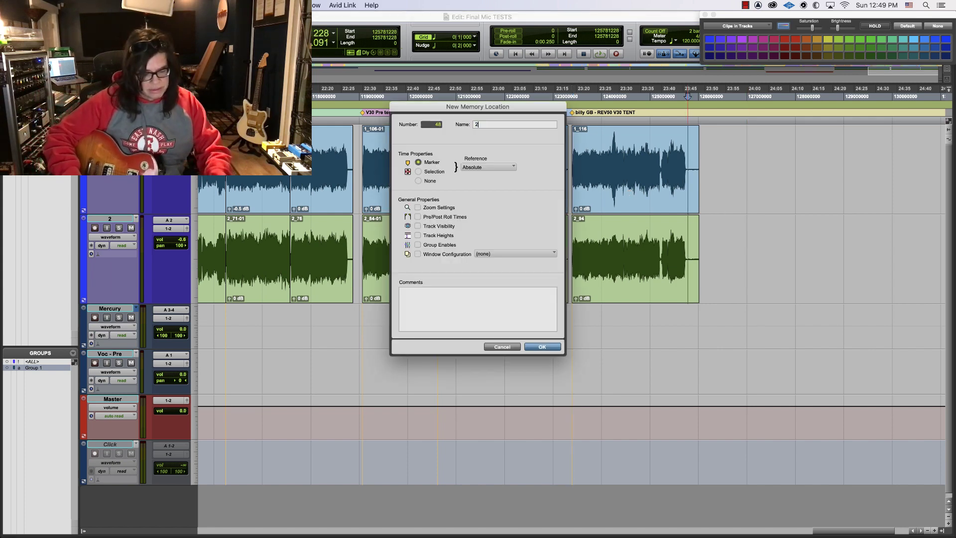
pyautogui.press('Return')
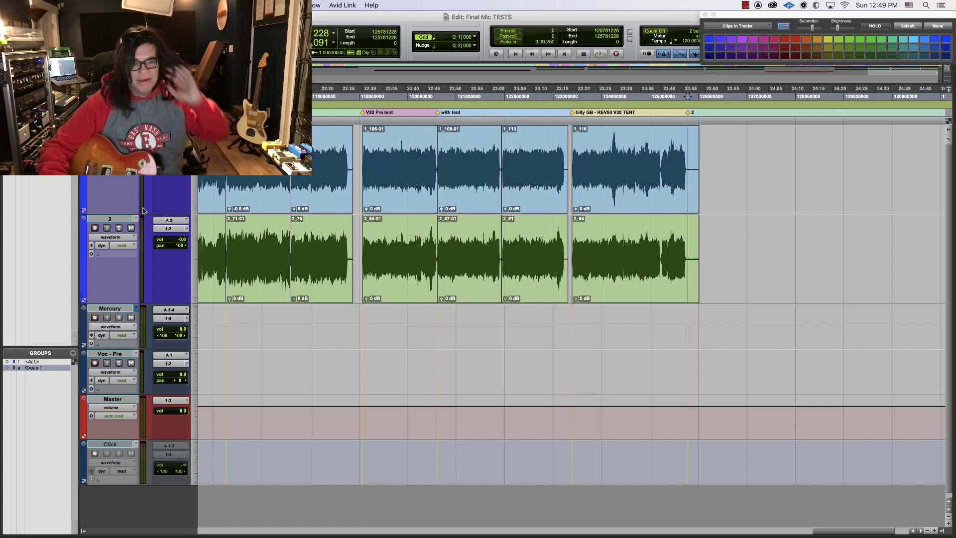
pyautogui.click(95, 230)
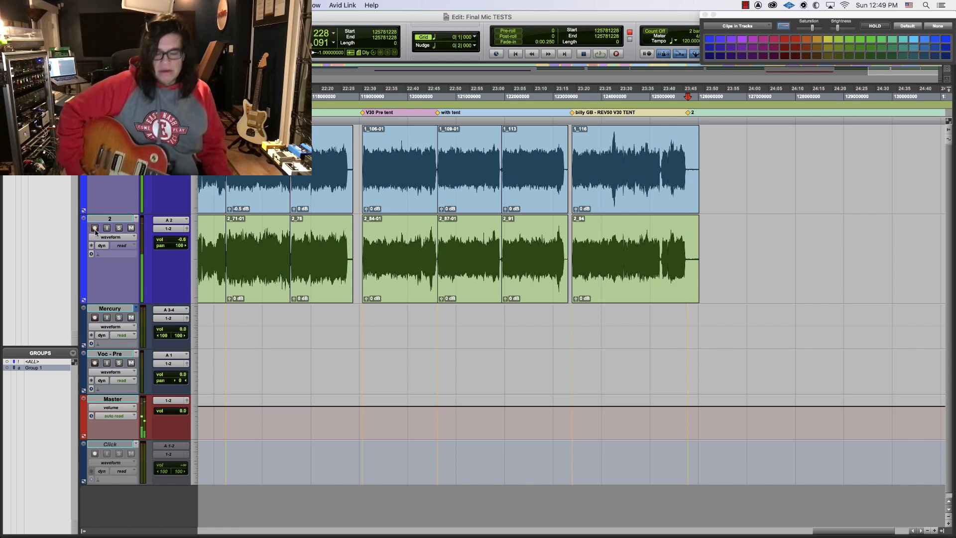
pyautogui.press('super+equal')
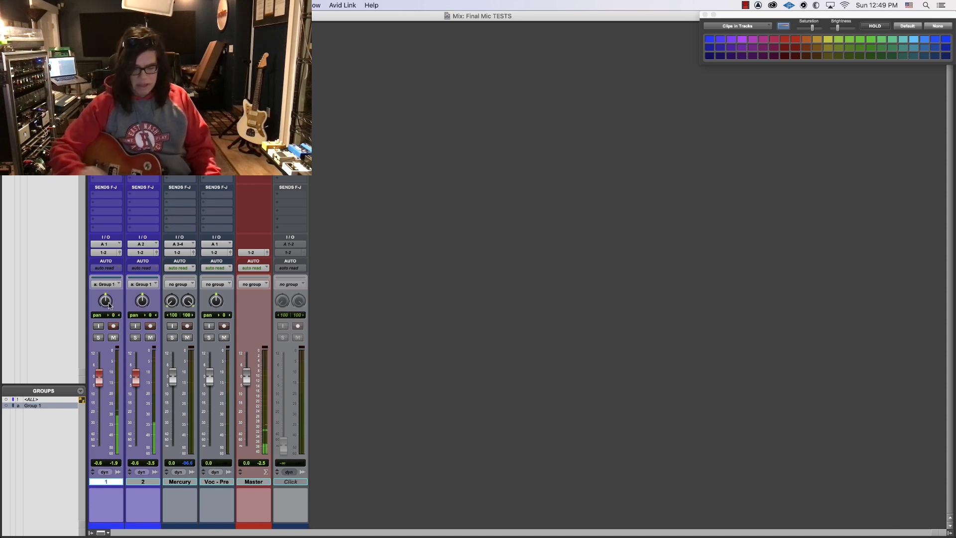
# Step: Record a new take after marker 2, producing clips 1_117 and 2_95 on both tracks
pyautogui.press('super+equal')
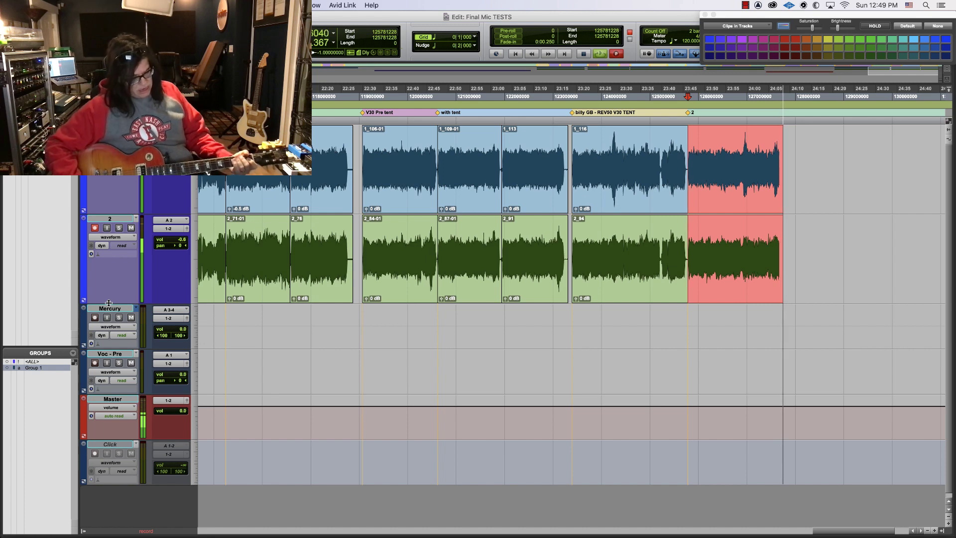
pyautogui.press('space')
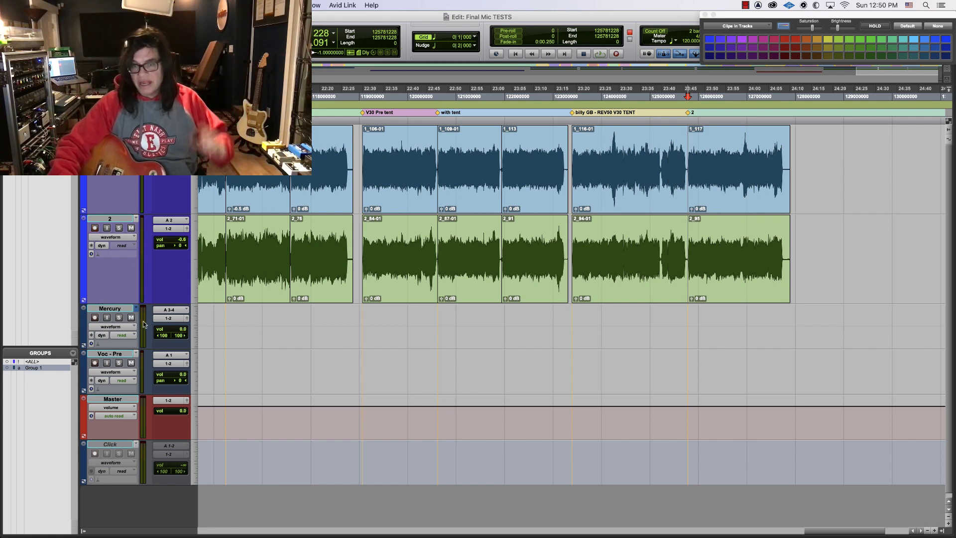
# Step: Alternately select and play the earlier take 1_116-01/2_94-01 and the new take 1_117/2_95
pyautogui.click(623, 247)
pyautogui.doubleClick(623, 247)
pyautogui.press('space')
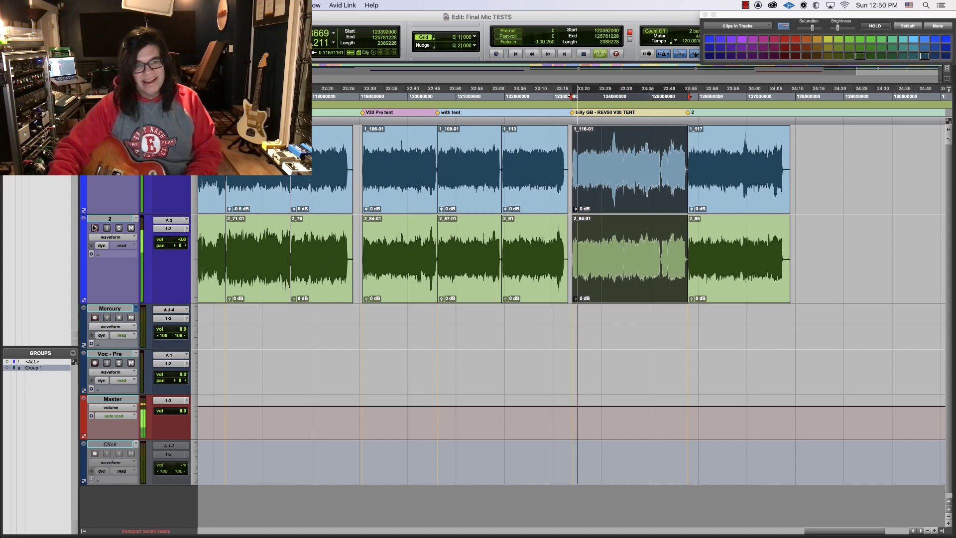
pyautogui.doubleClick(708, 259)
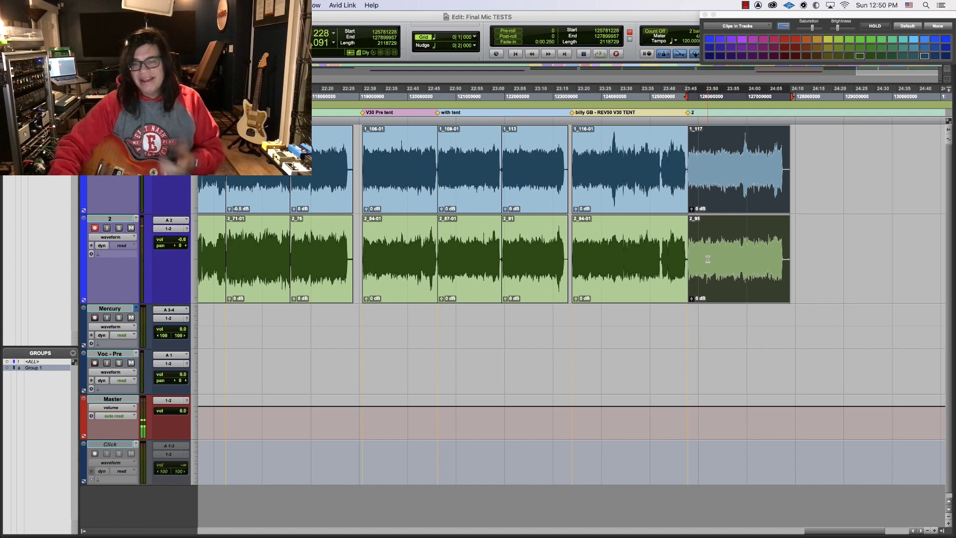
pyautogui.press('space')
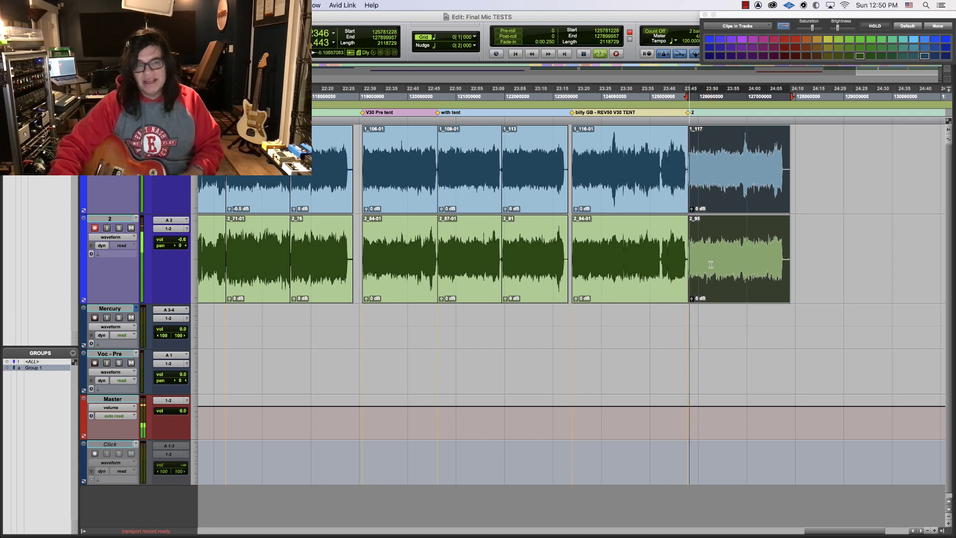
pyautogui.doubleClick(620, 275)
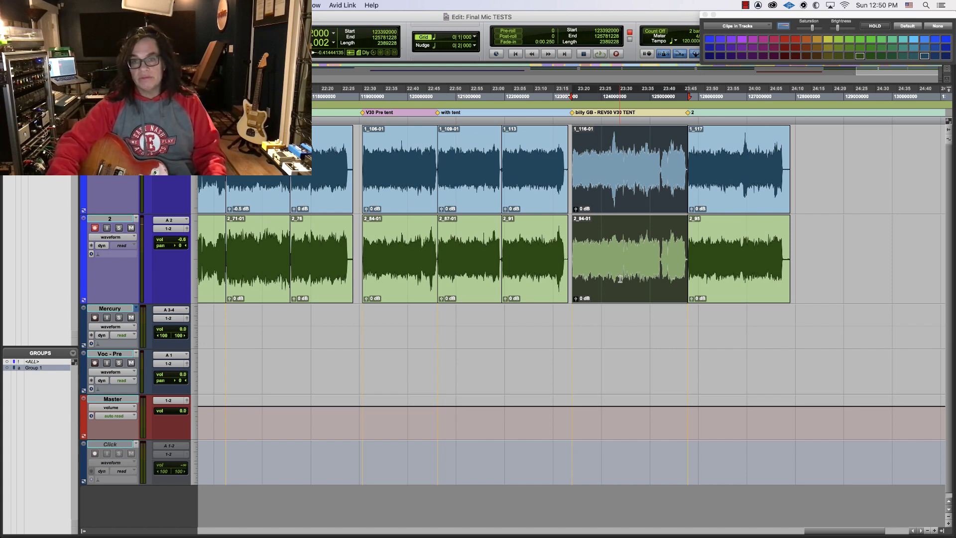
pyautogui.doubleClick(725, 263)
# Step: Zoom in on the new take, audition tracks 1 and 2 soloed in turn, clear solos, and zoom out
pyautogui.press('super+bracketright')
pyautogui.press('super+bracketright')
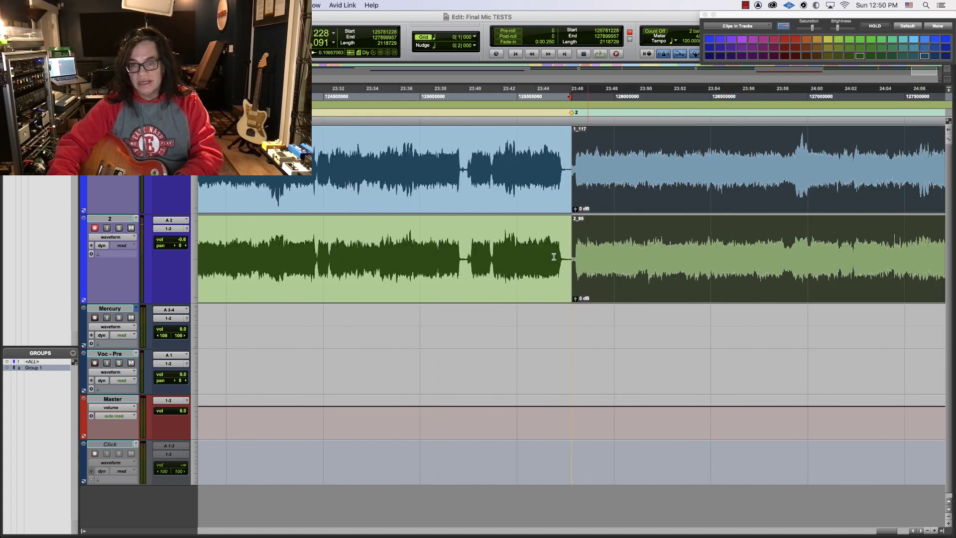
pyautogui.hotkey('shift', 's')
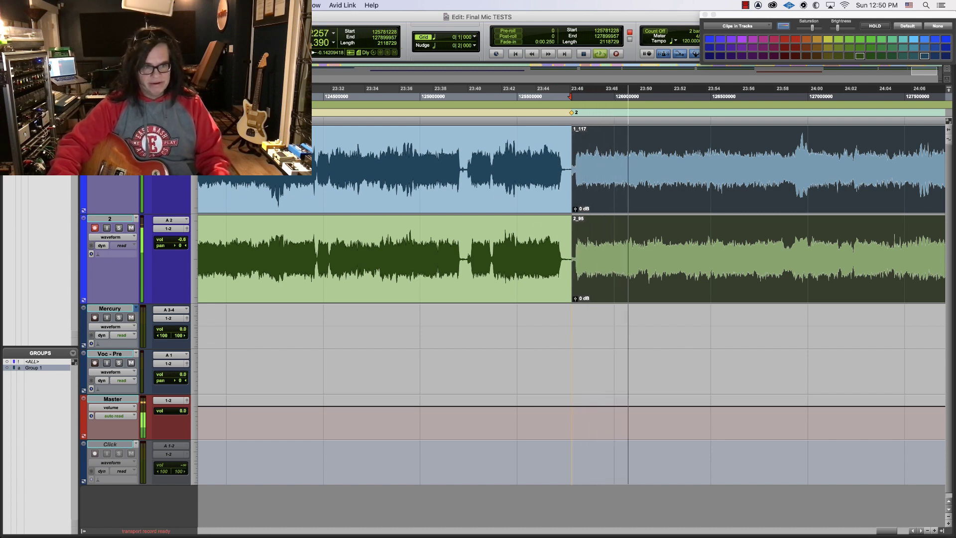
pyautogui.click(120, 228)
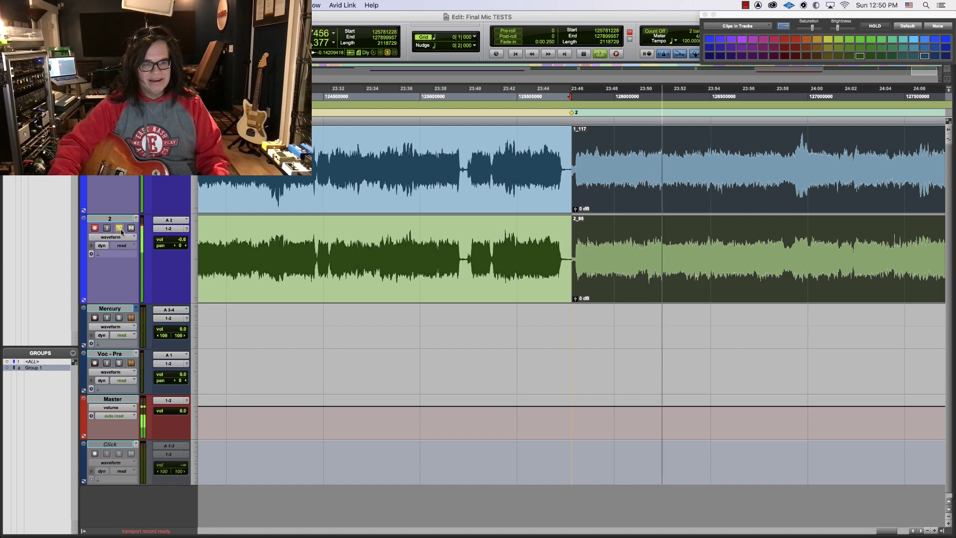
pyautogui.click(119, 228)
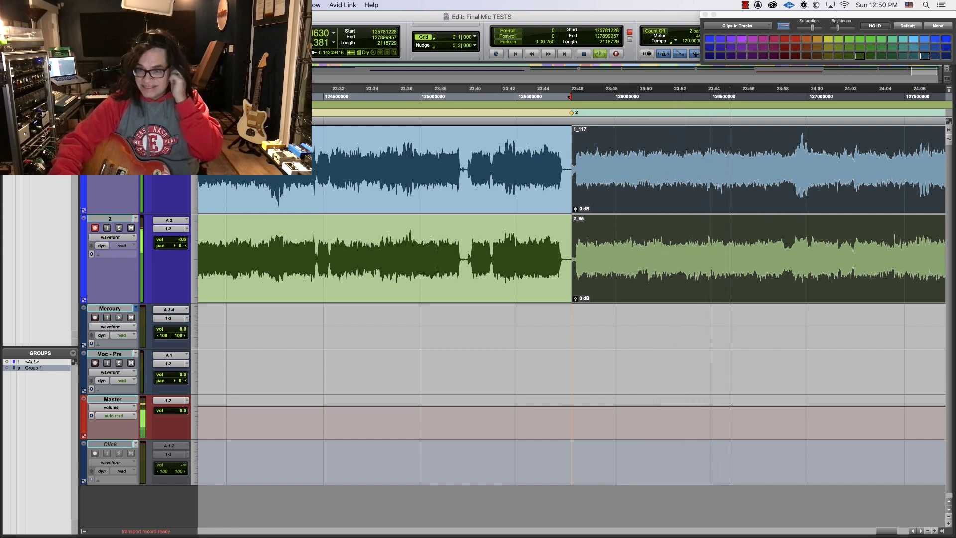
pyautogui.press('super+bracketleft')
pyautogui.press('super+bracketleft')
pyautogui.press('super+bracketleft')
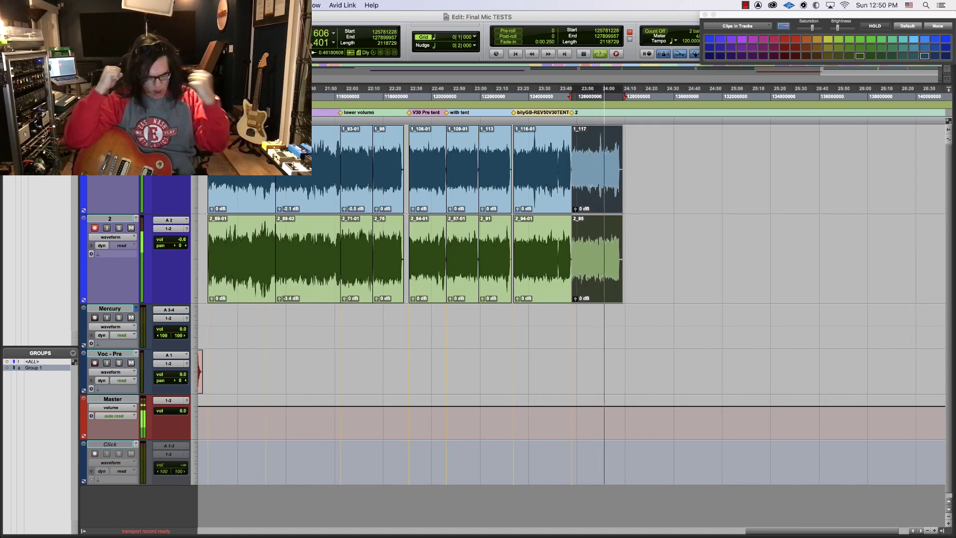
pyautogui.press('space')
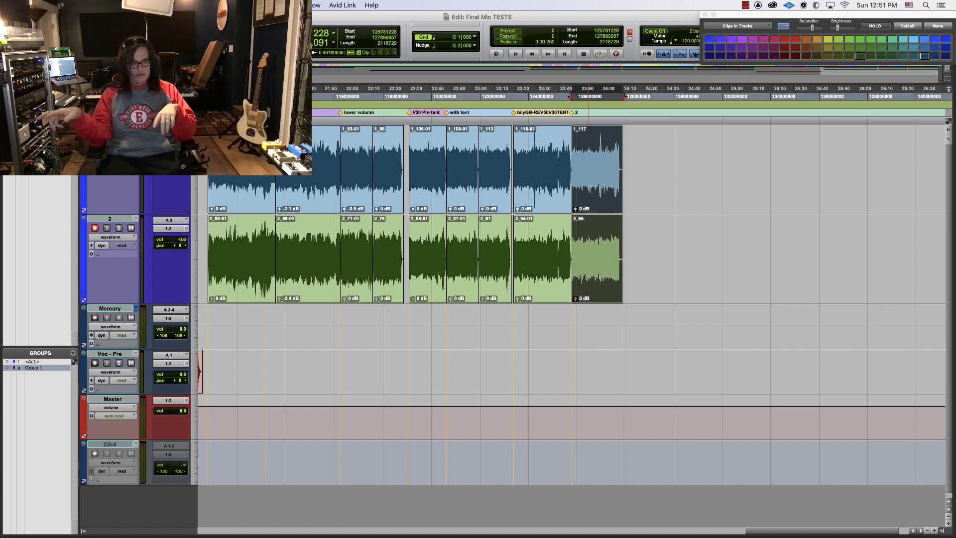
pyautogui.hotkey('shift', 'r')
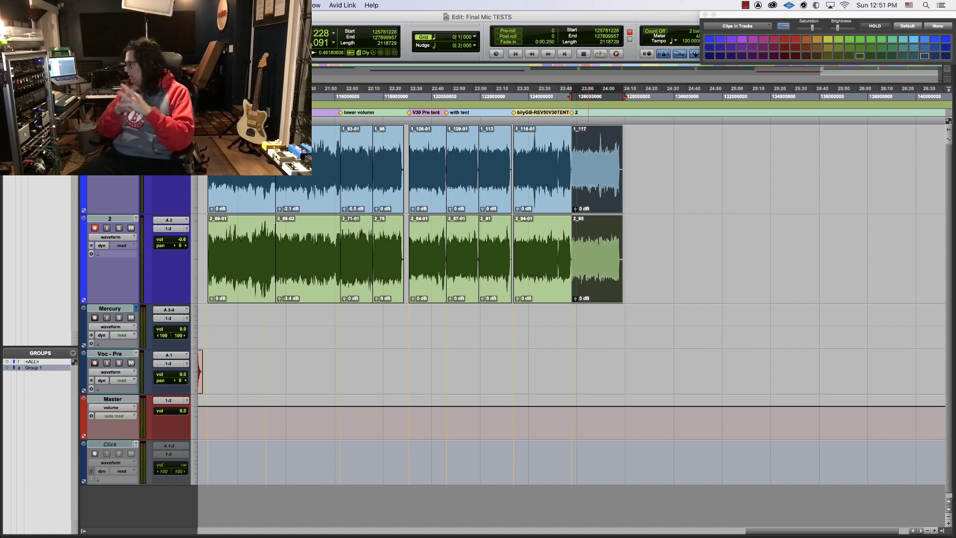
pyautogui.hotkey('shift', 'r')
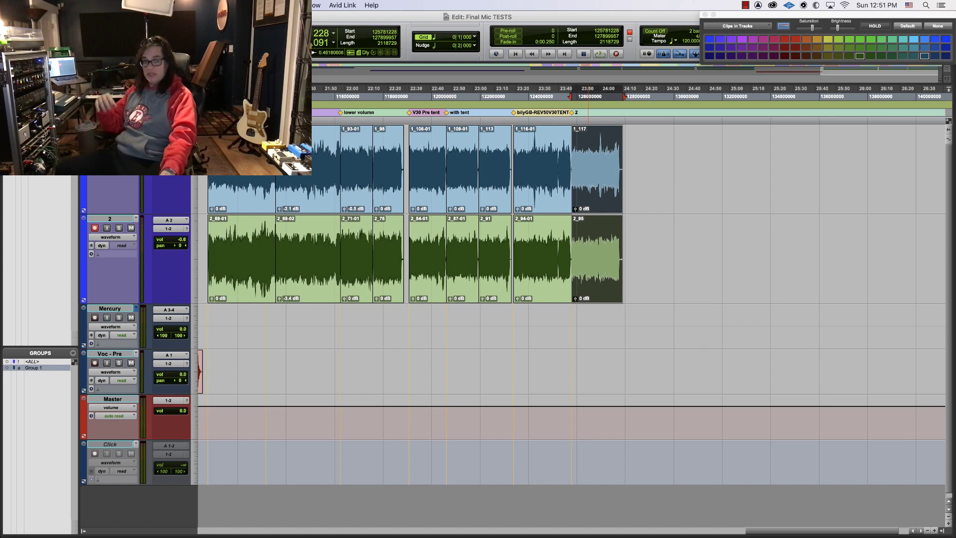
pyautogui.press('space')
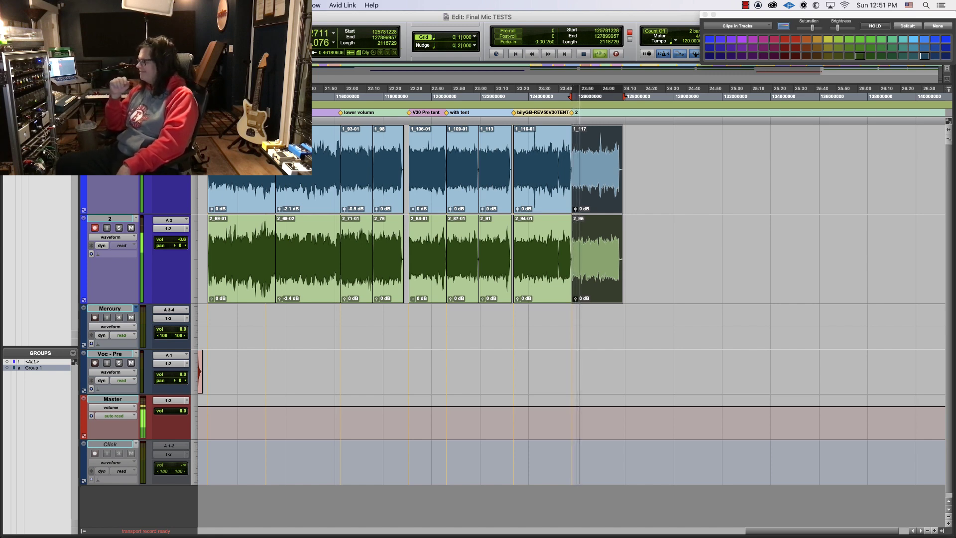
pyautogui.press('space')
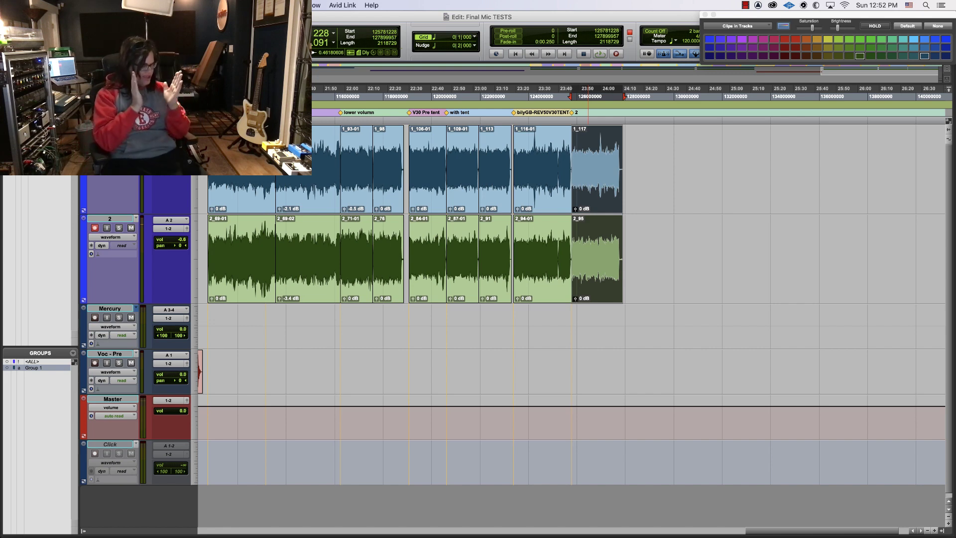